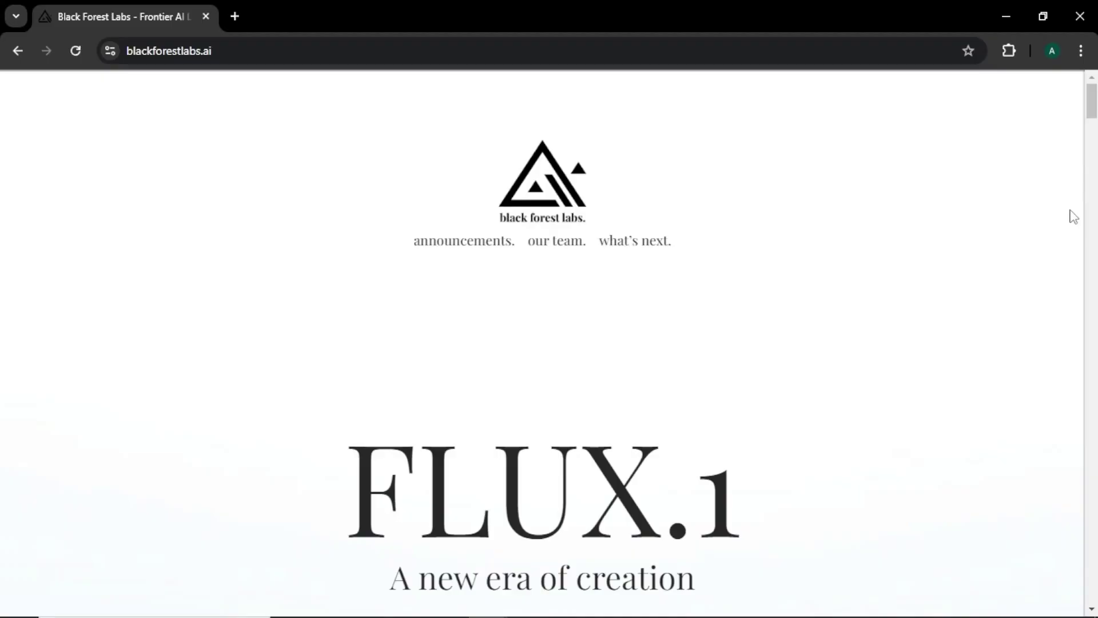
# Step: Scroll into the Get Creative gallery and enlarge, then close, the chalkboard sample image
pyautogui.scroll(-10, 1074, 216)
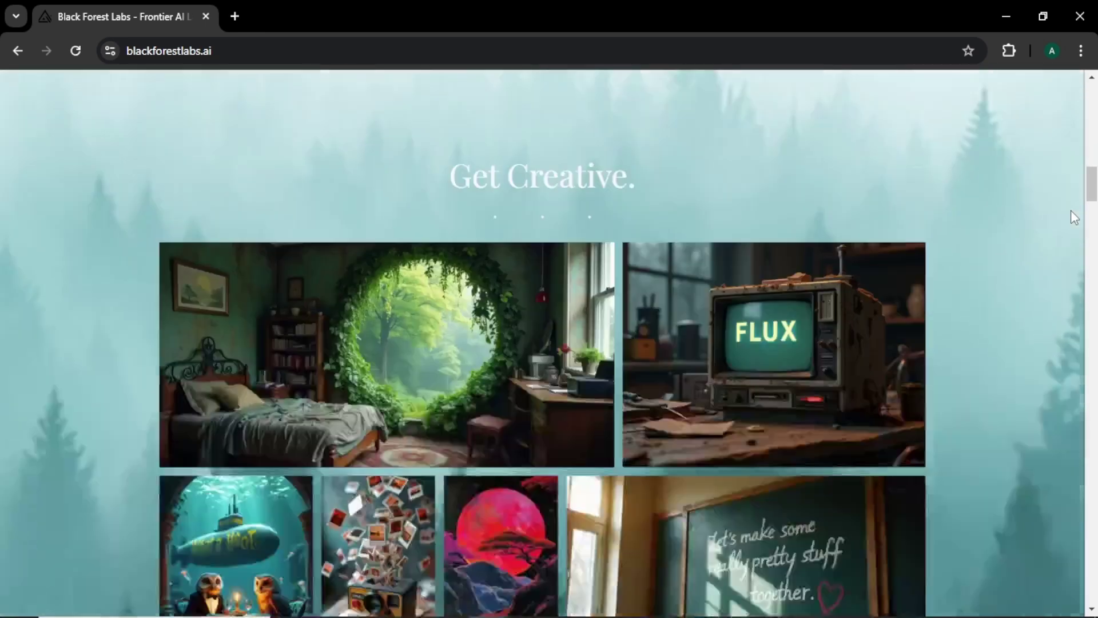
pyautogui.scroll(-4, 1071, 210)
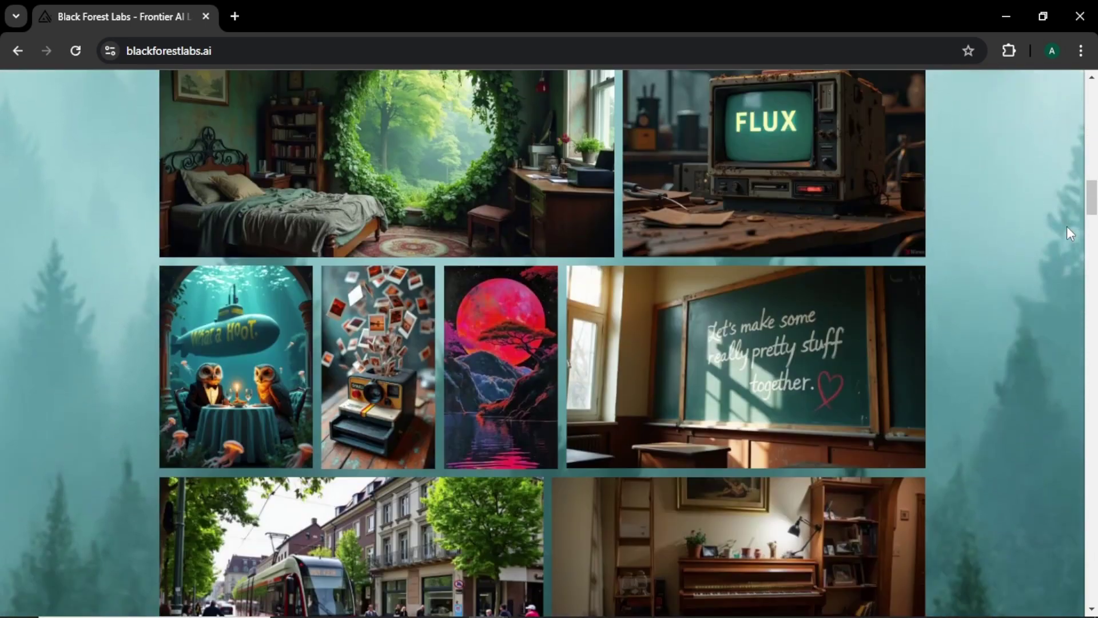
pyautogui.scroll(-2, 1068, 228)
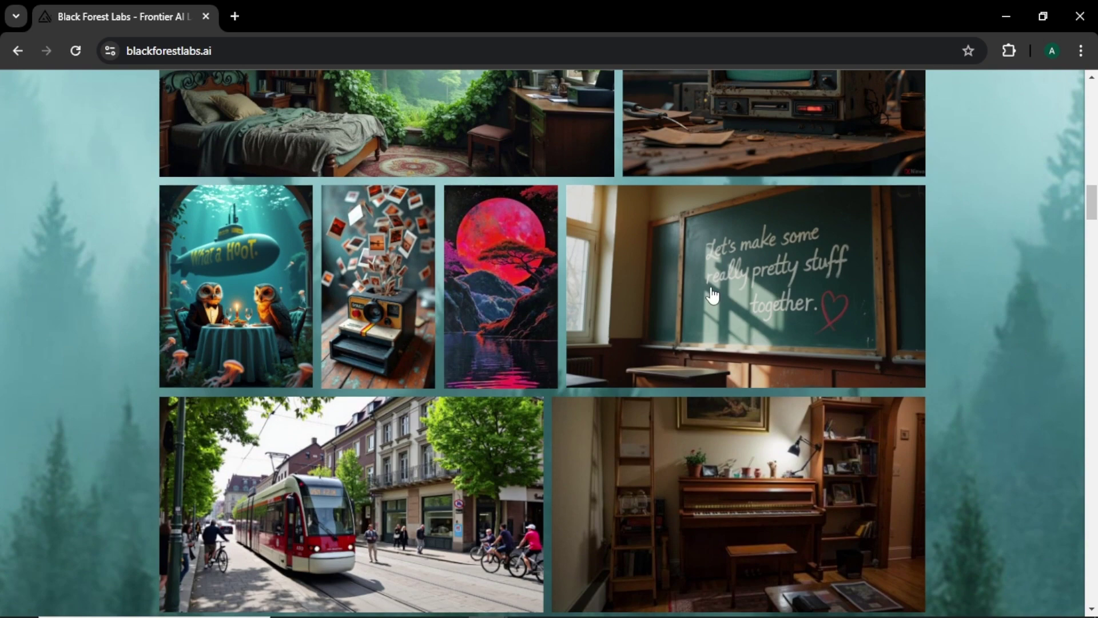
pyautogui.click(816, 286)
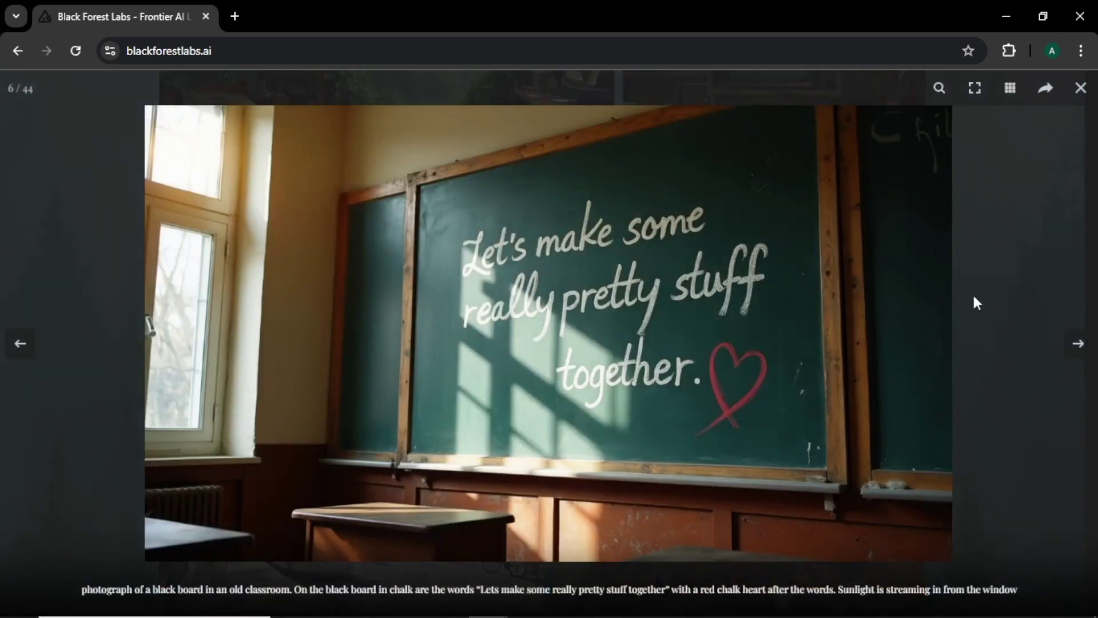
pyautogui.click(1080, 89)
# Step: Enlarge the grey-haired man portrait from the gallery and close it again
pyautogui.scroll(-3, 1039, 303)
pyautogui.scroll(-5, 1038, 300)
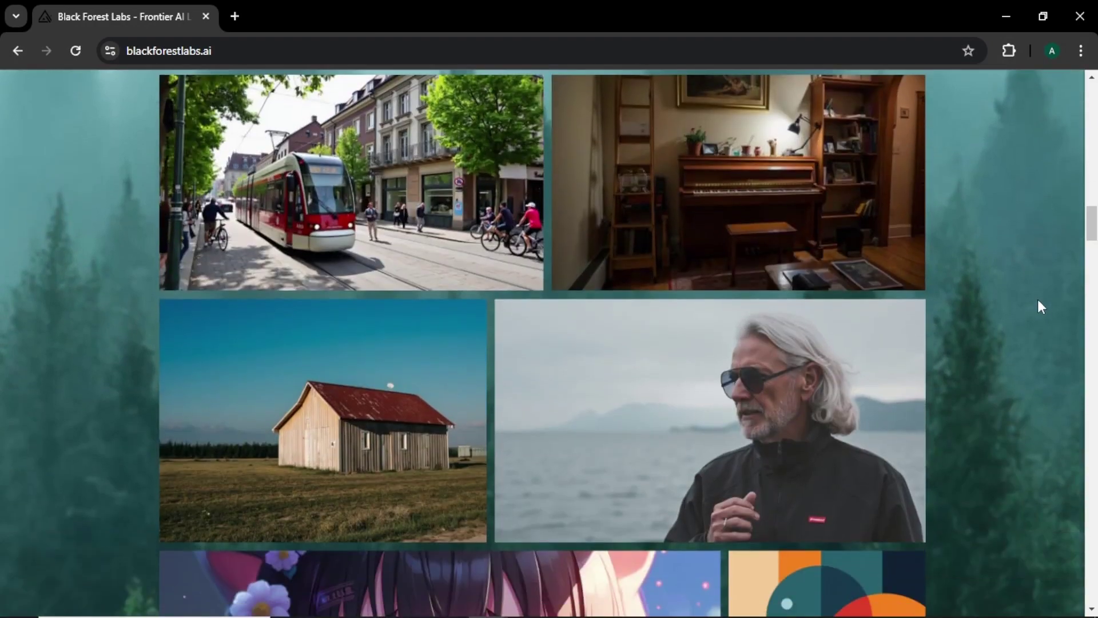
pyautogui.click(822, 261)
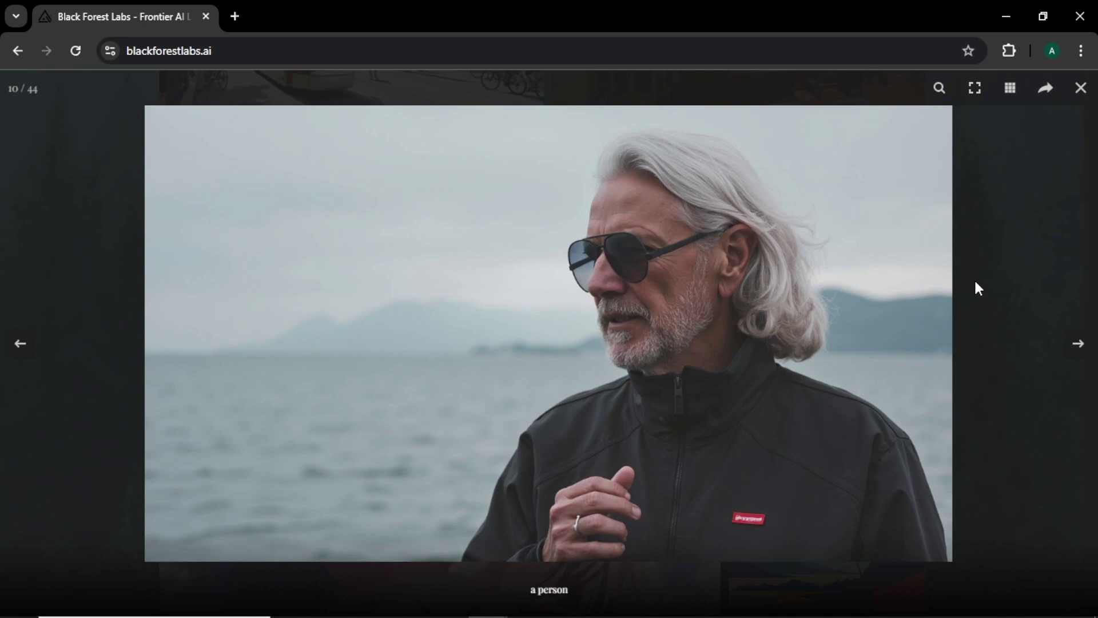
pyautogui.click(1080, 88)
# Step: Scroll down past the gallery to the Get FLUX.1 section
pyautogui.scroll(-4, 1018, 311)
pyautogui.scroll(-10, 1019, 317)
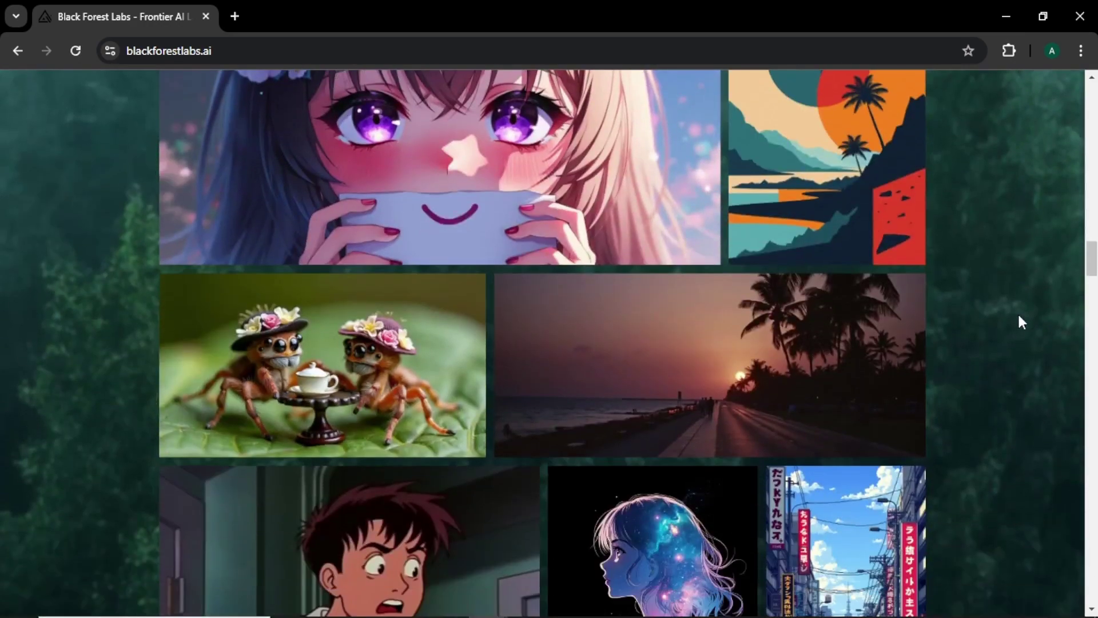
pyautogui.scroll(-12, 1019, 317)
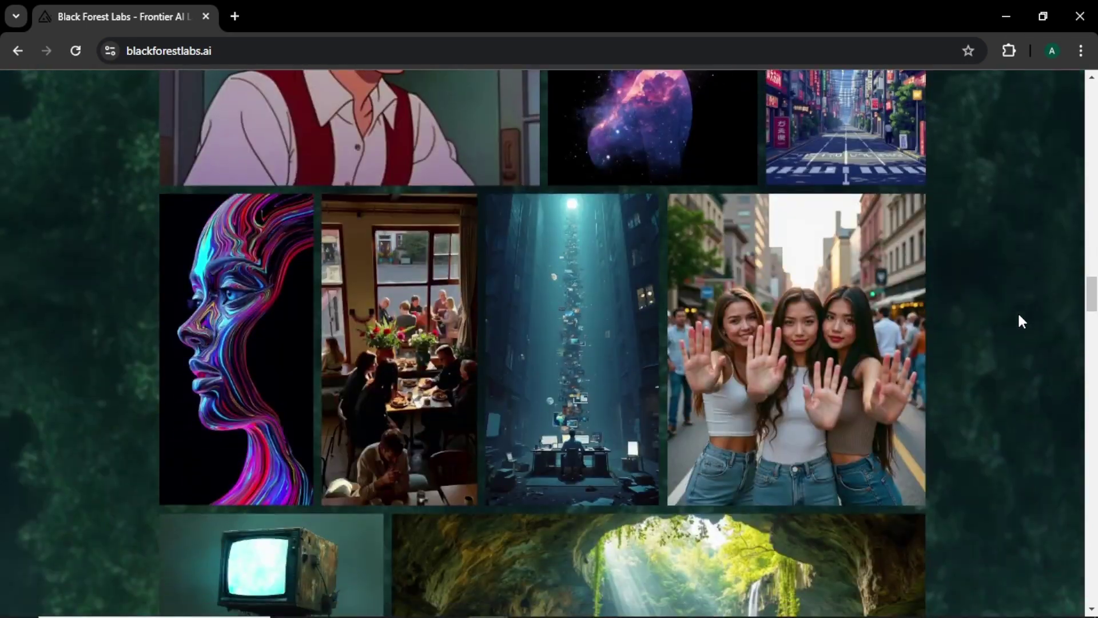
pyautogui.scroll(-20, 1018, 316)
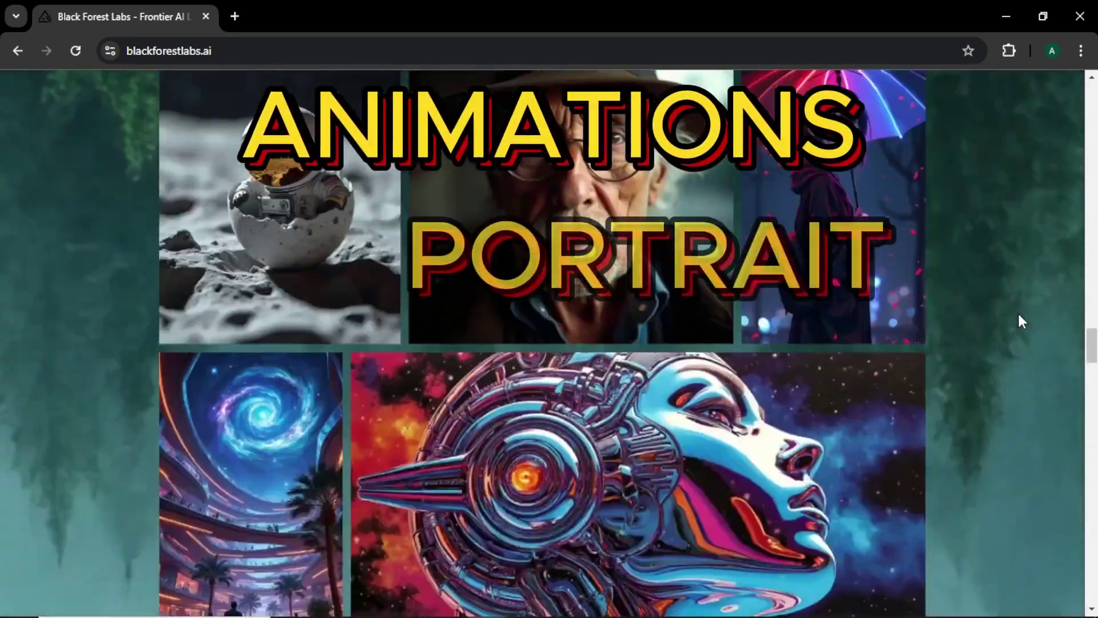
pyautogui.scroll(-20, 1022, 320)
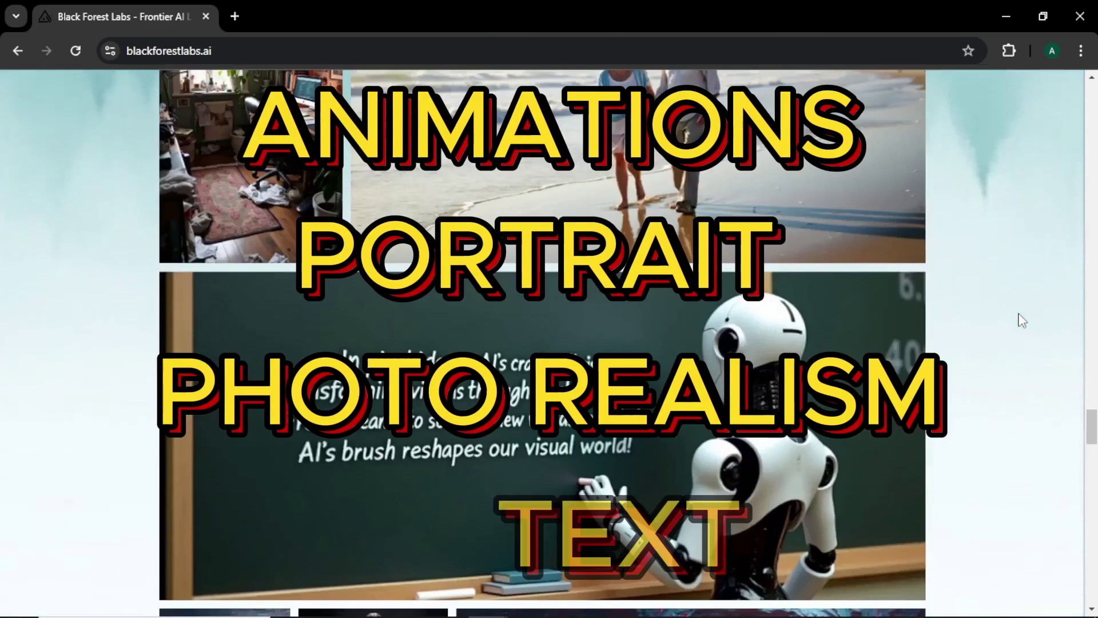
pyautogui.scroll(-7, 1022, 320)
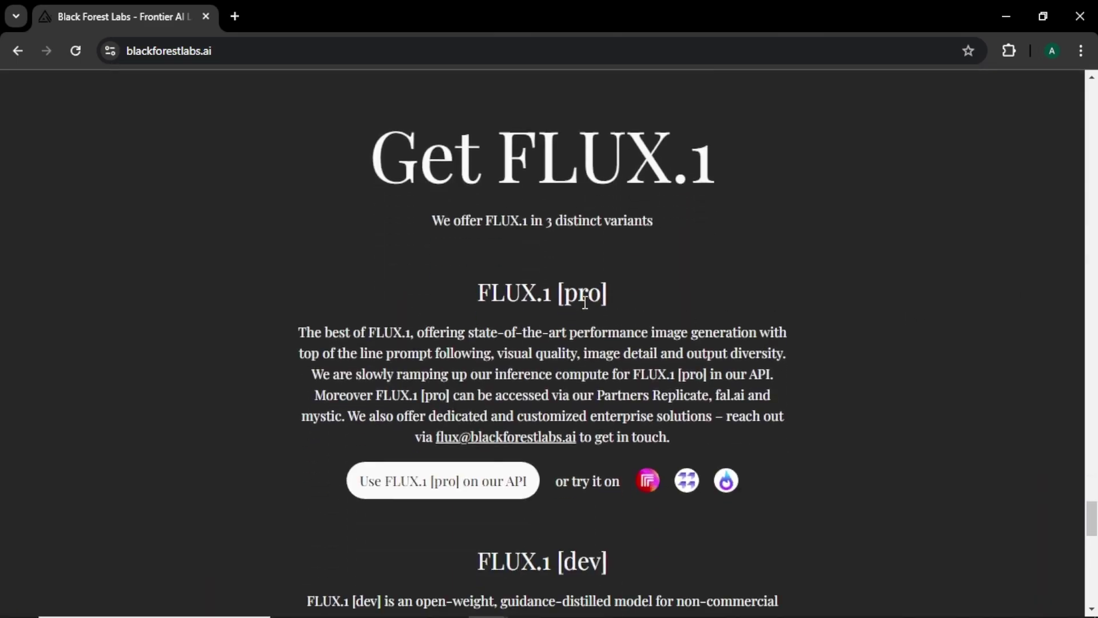
# Step: Highlight and clear in turn the FLUX.1 [pro], [dev] and [schnell] headings while reading
pyautogui.moveTo(474, 288); pyautogui.dragTo(611, 294)
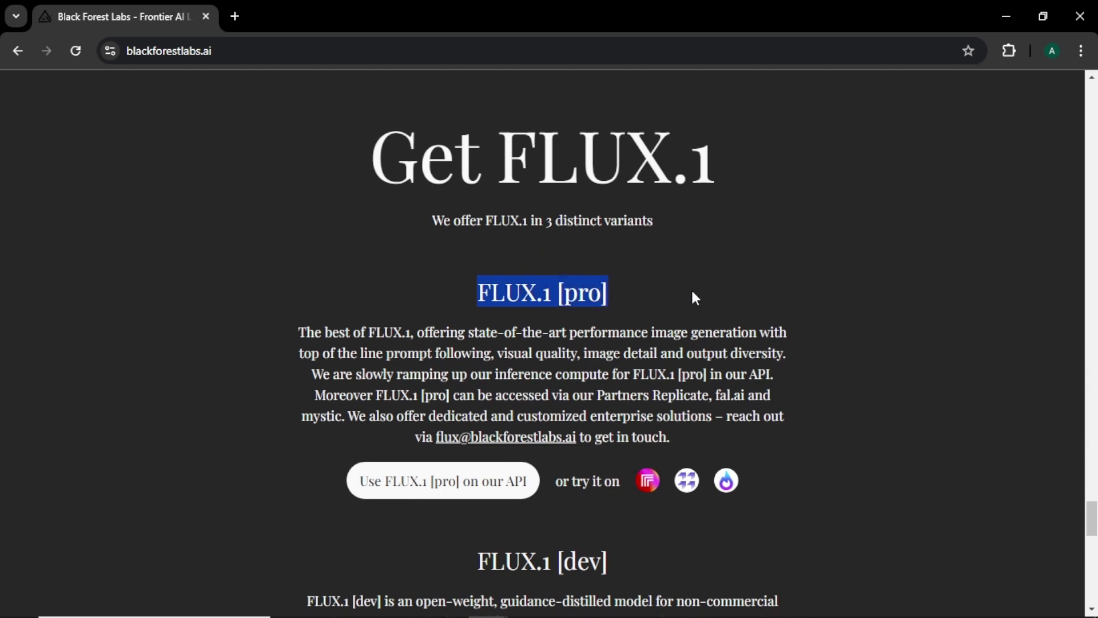
pyautogui.click(950, 309)
pyautogui.scroll(-4, 950, 309)
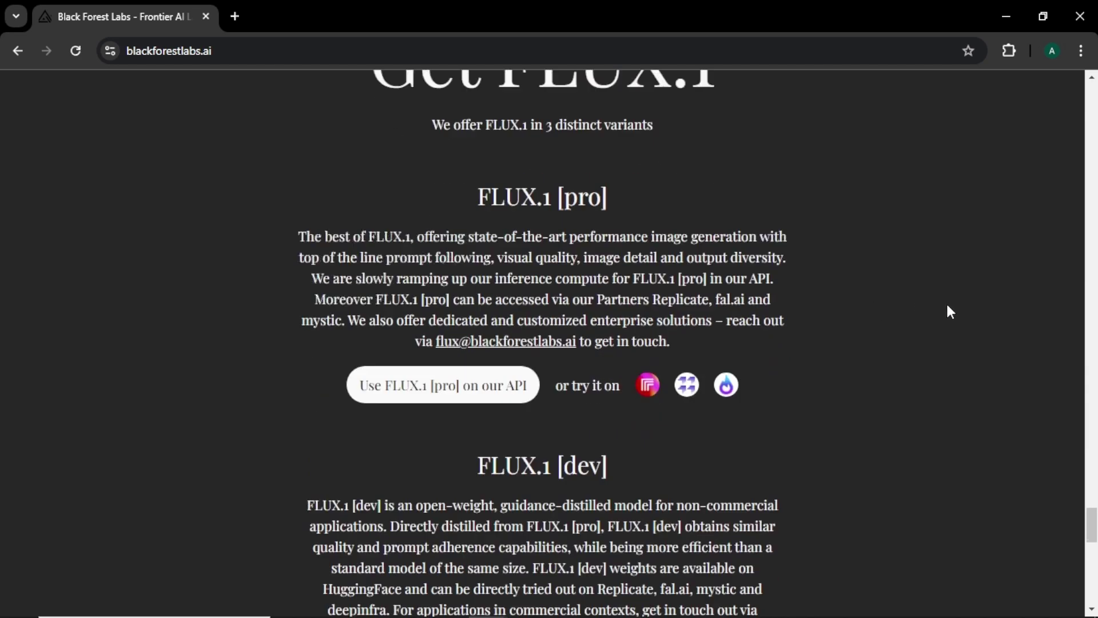
pyautogui.moveTo(475, 319); pyautogui.dragTo(705, 325)
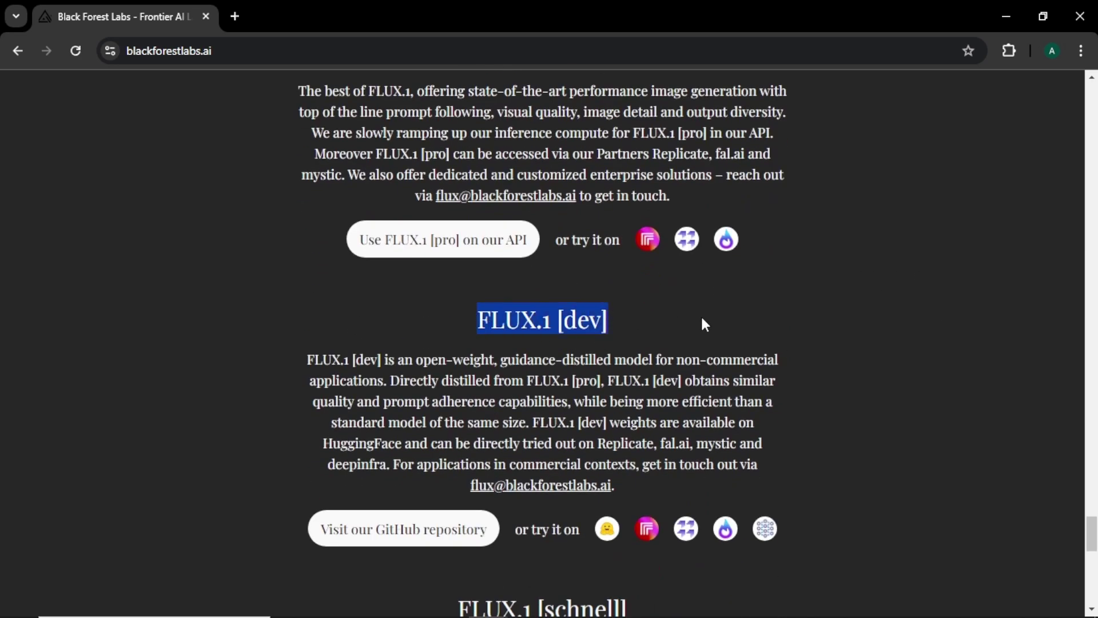
pyautogui.click(909, 341)
pyautogui.scroll(-4, 909, 341)
pyautogui.moveTo(459, 370); pyautogui.dragTo(595, 369)
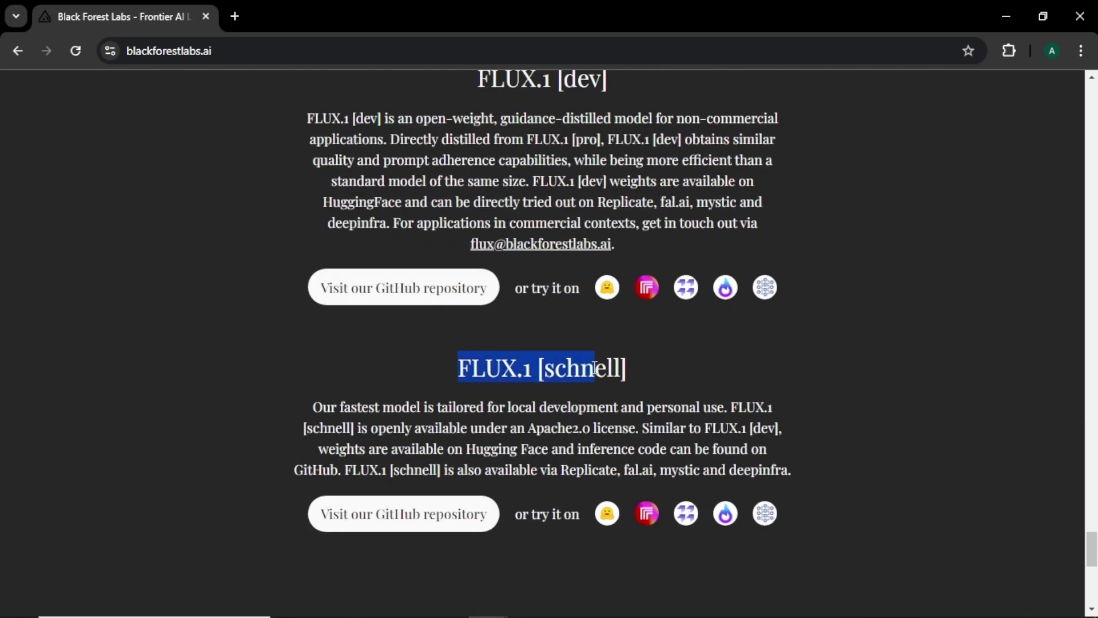
pyautogui.click(760, 372)
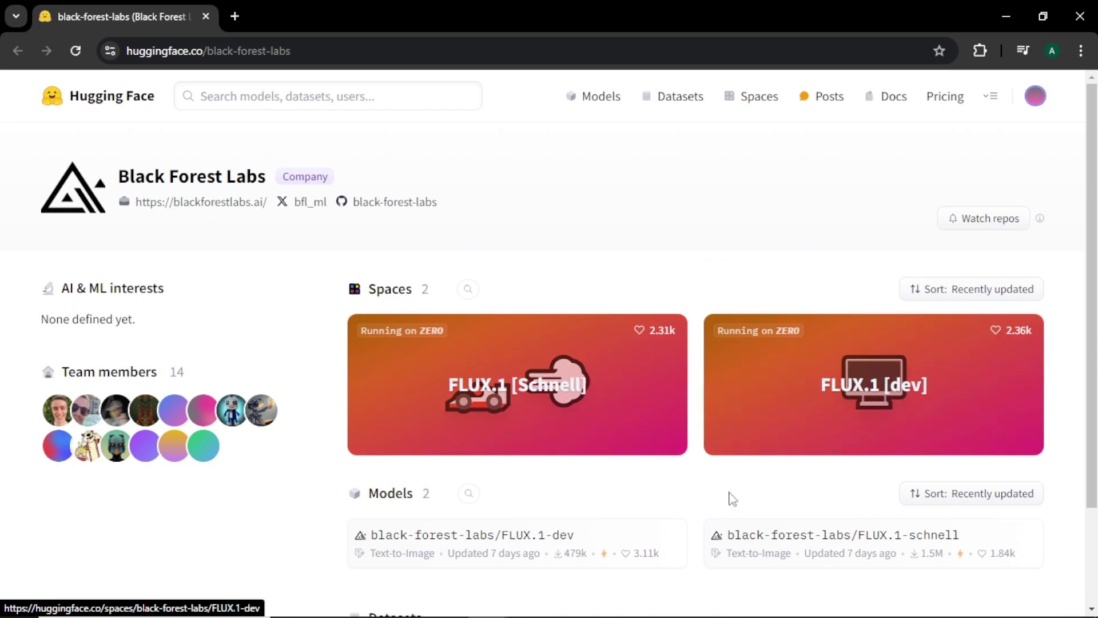
# Step: Open the FLUX.1 [Schnell] Space and raise Advanced Settings inference steps from 4 to 11
pyautogui.click(532, 411)
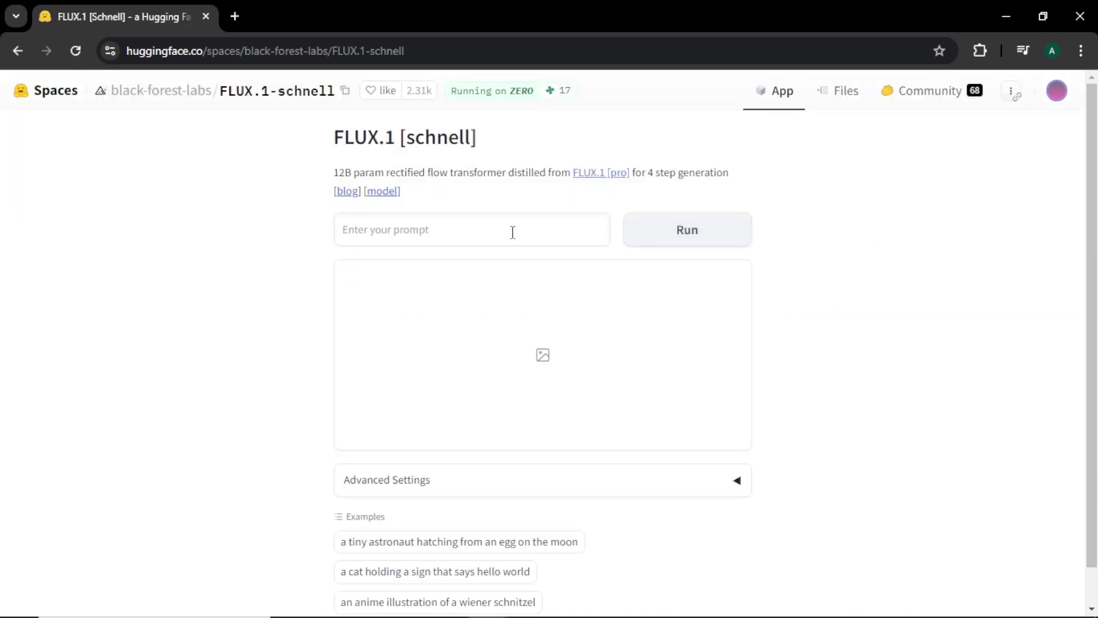
pyautogui.scroll(-1, 776, 263)
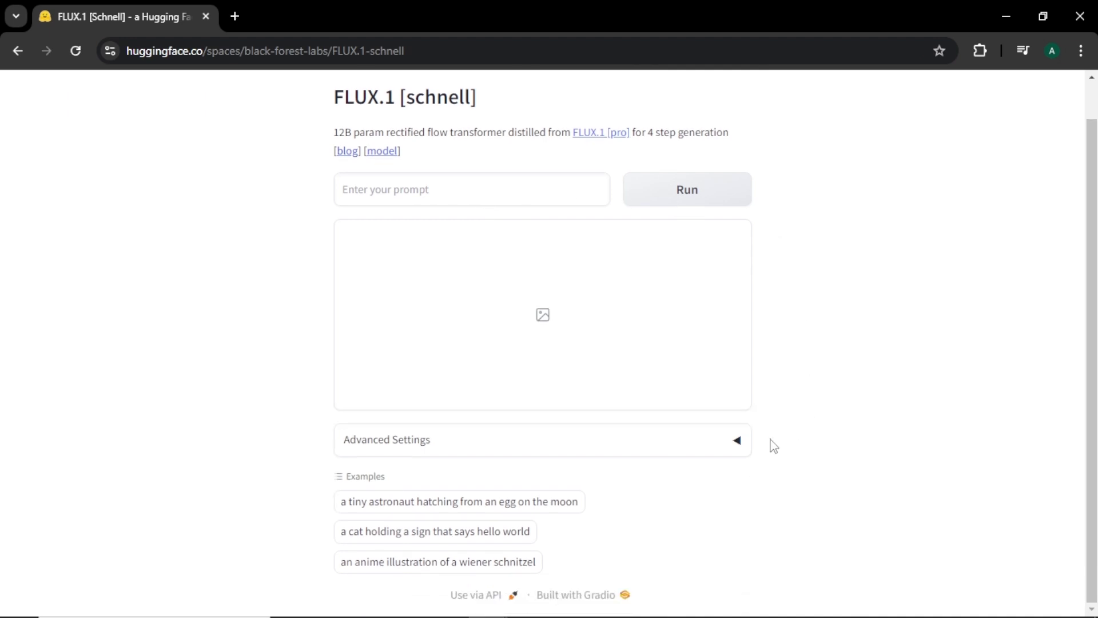
pyautogui.click(737, 444)
pyautogui.scroll(-2, 772, 425)
pyautogui.scroll(-2, 771, 425)
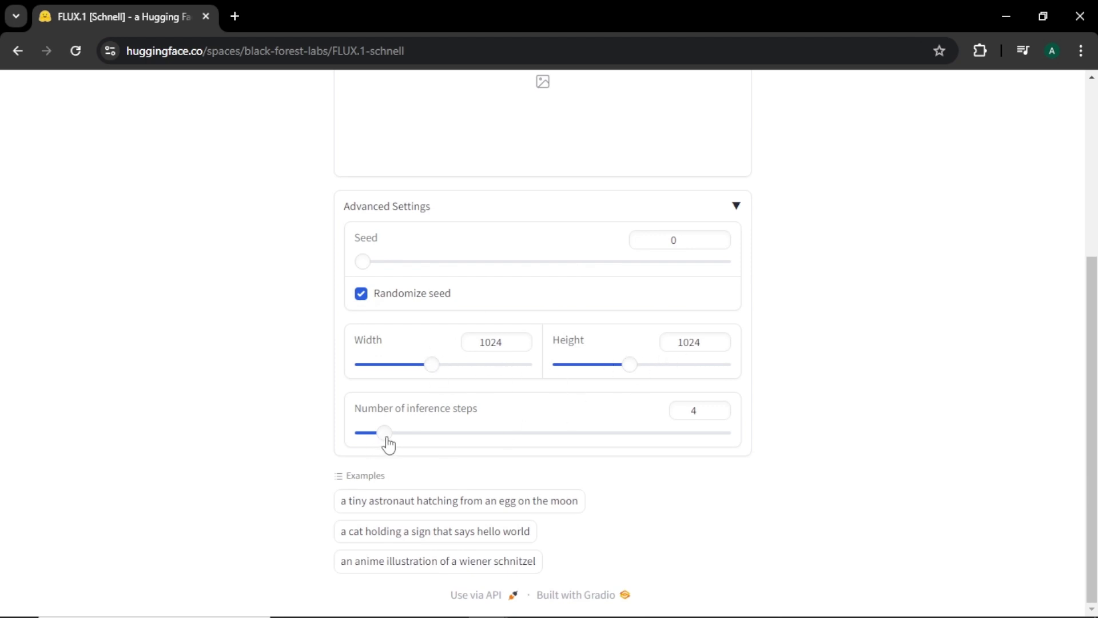
pyautogui.moveTo(385, 438)
pyautogui.mouseDown()
pyautogui.moveTo(572, 444)
pyautogui.moveTo(390, 452)
pyautogui.mouseUp()
pyautogui.scroll(5, 764, 415)
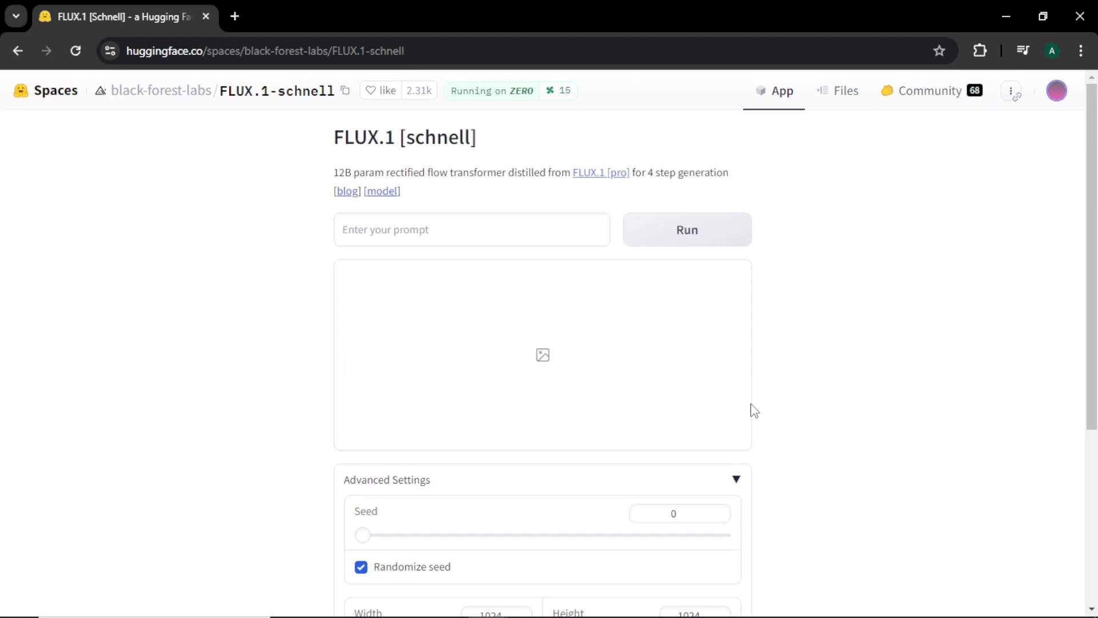
# Step: Generate an image from the prompt 'beautiful blonde girl wearing a fancy black dress in a party'
pyautogui.click(505, 241)
pyautogui.write('beautiful blonde girl weari')
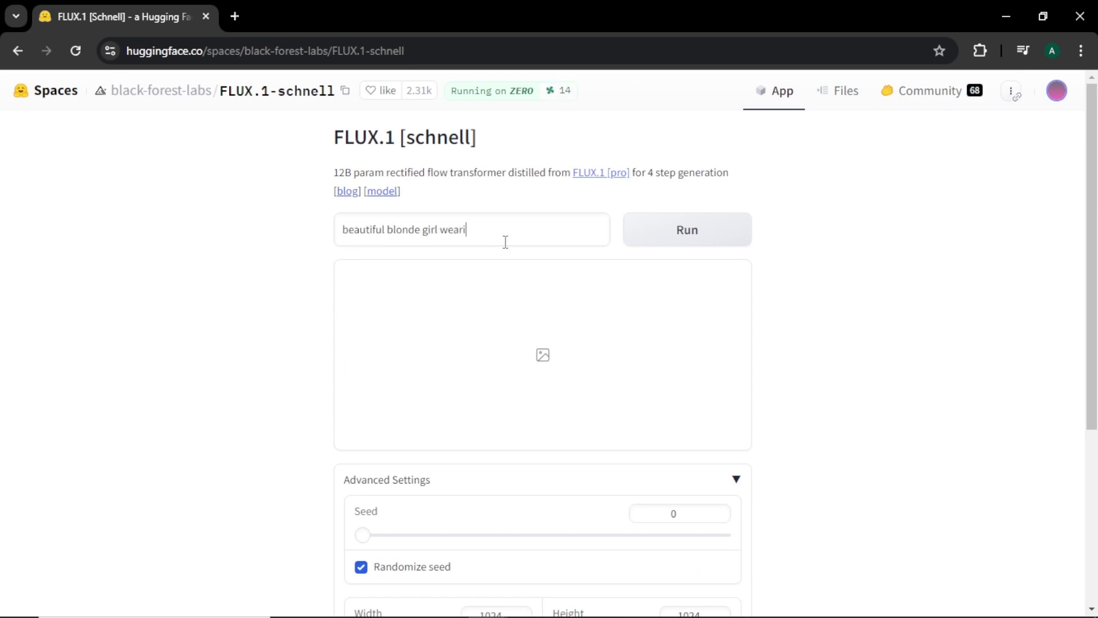
pyautogui.write('ng a fancy black dress in a party')
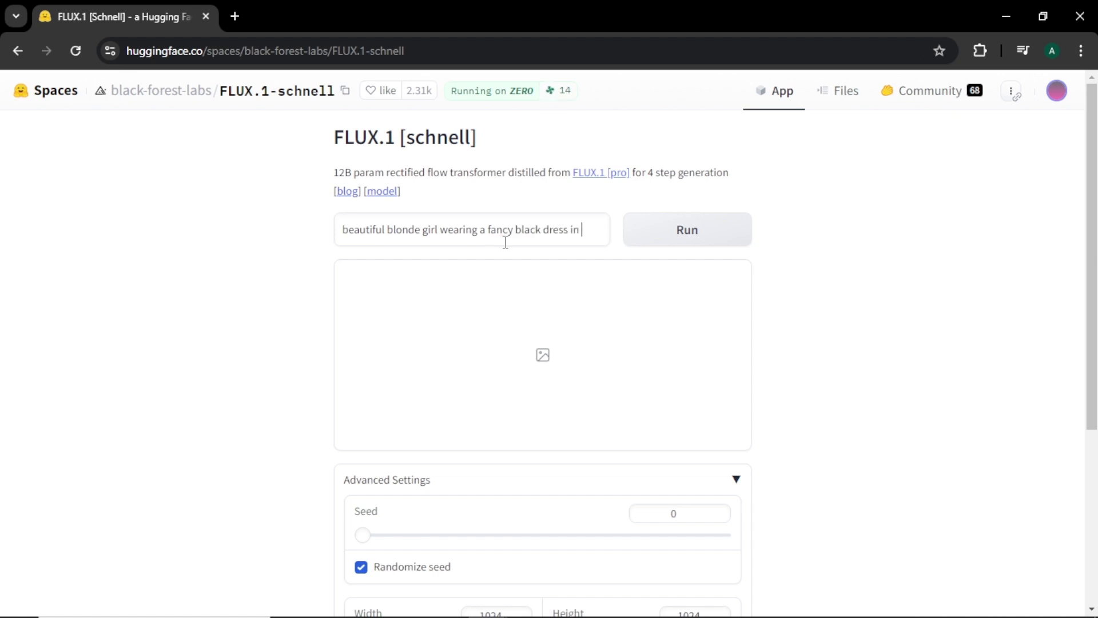
pyautogui.click(687, 245)
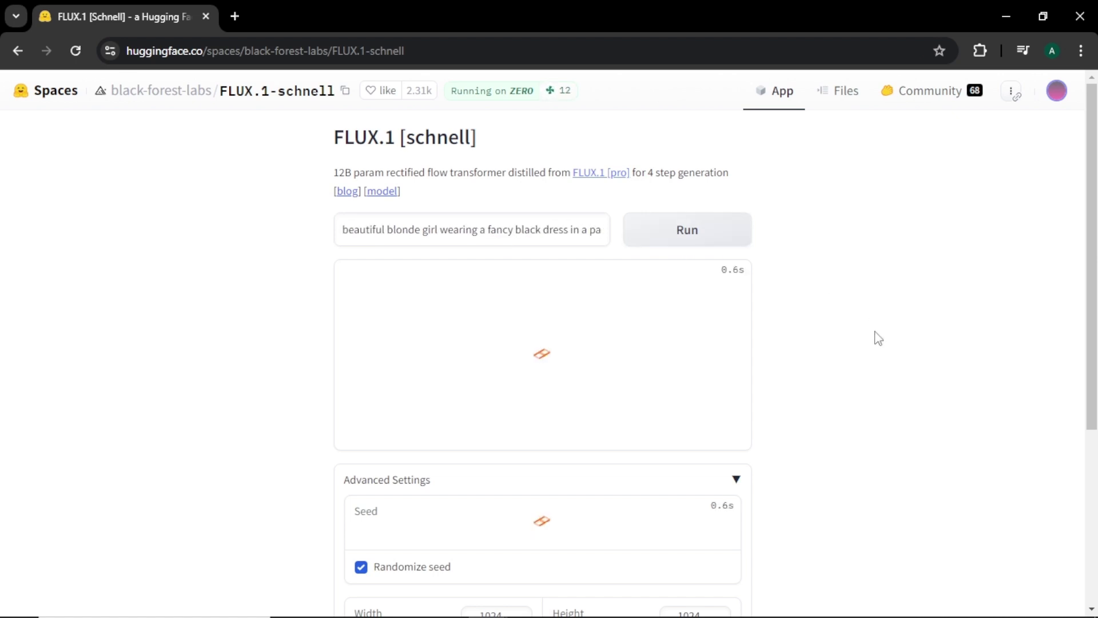
pyautogui.scroll(-1, 867, 350)
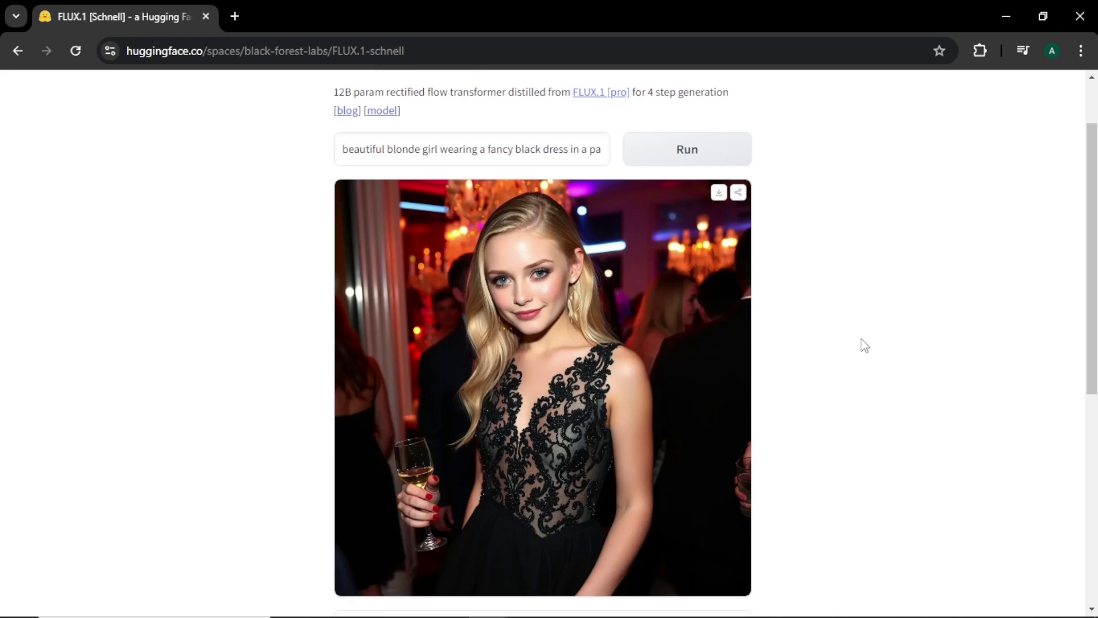
pyautogui.scroll(-1, 865, 345)
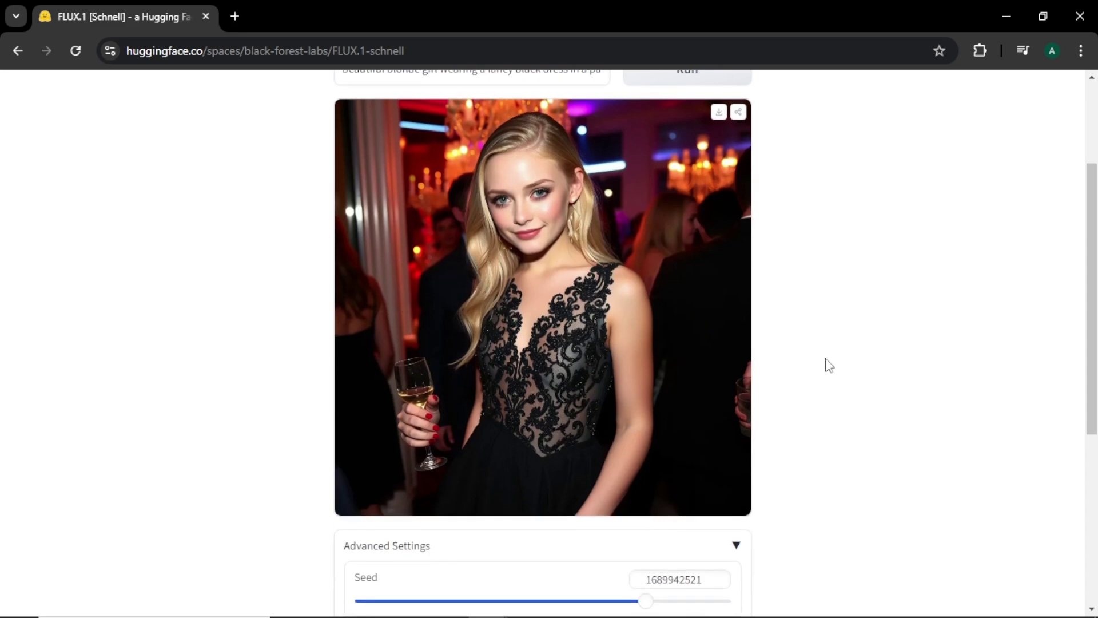
pyautogui.scroll(2, 829, 365)
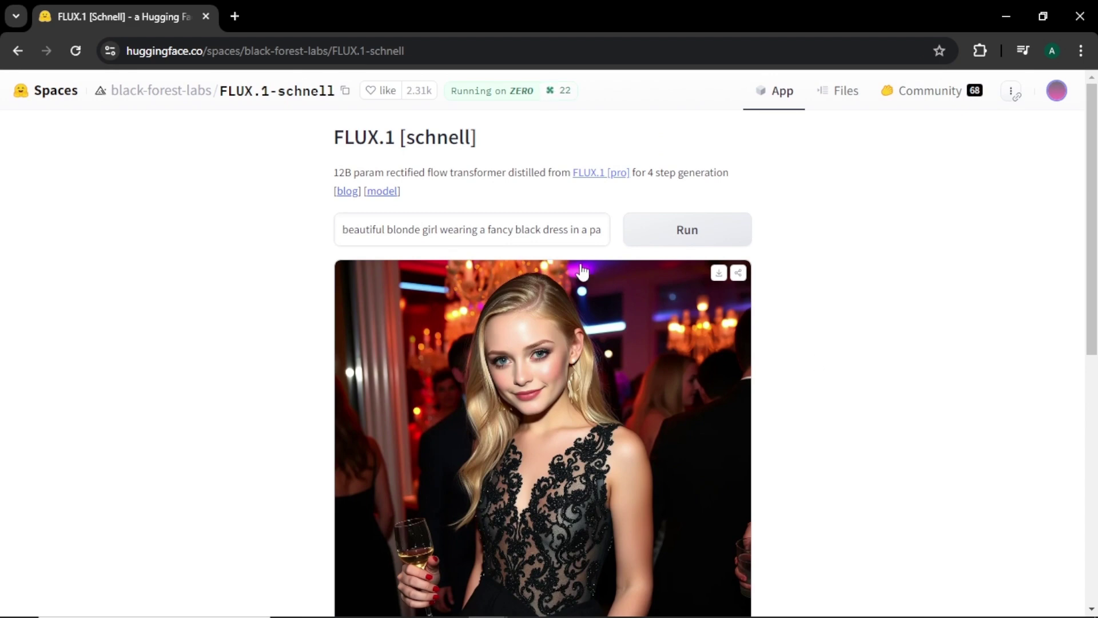
# Step: Replace the prompt with 'dog holding a sign says bark' and generate the image
pyautogui.tripleClick(591, 232)
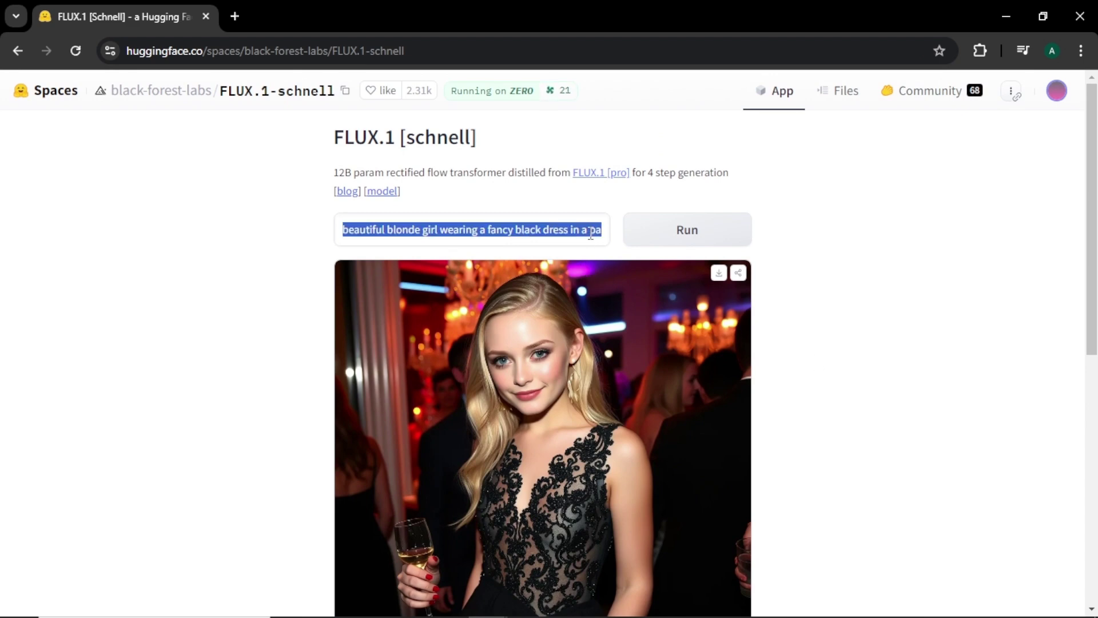
pyautogui.press('BackSpace')
pyautogui.write('dog holding a sign s')
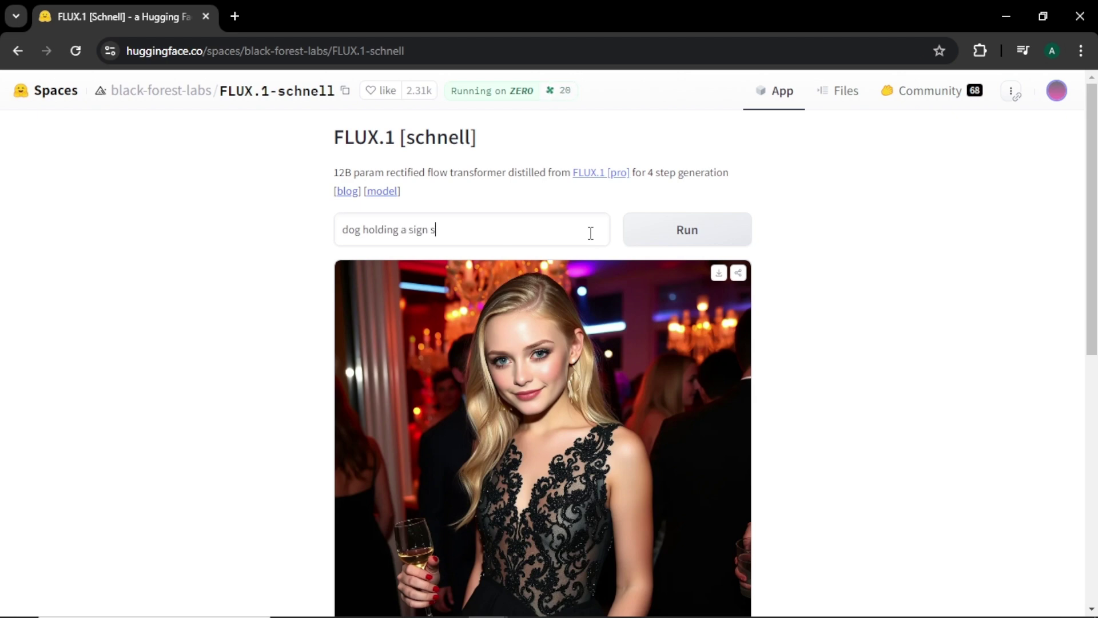
pyautogui.write('ays bark')
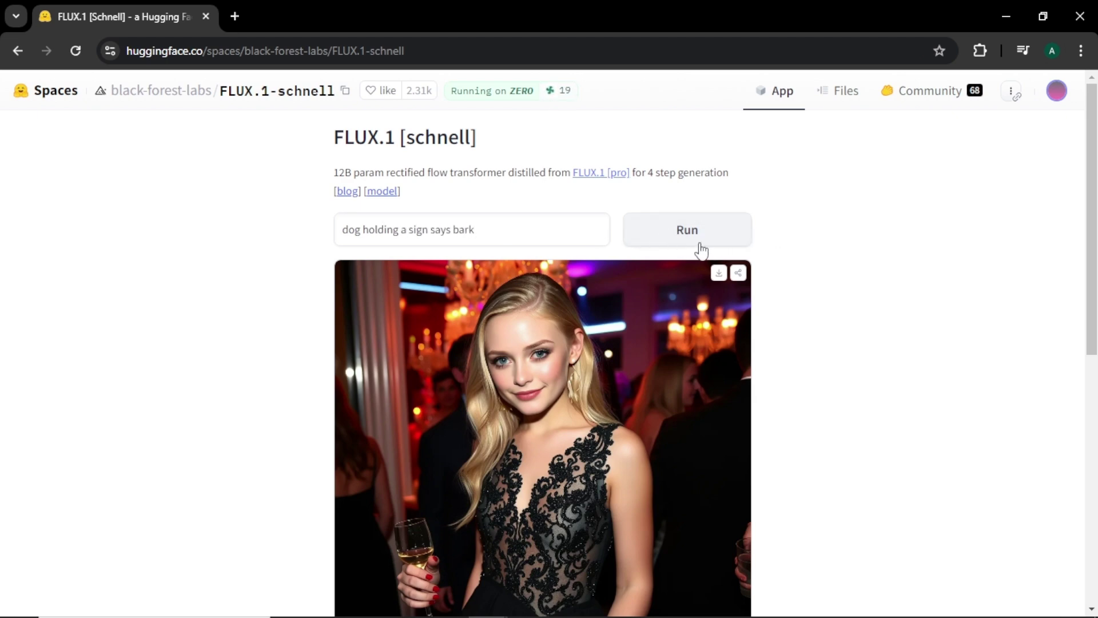
pyautogui.click(703, 247)
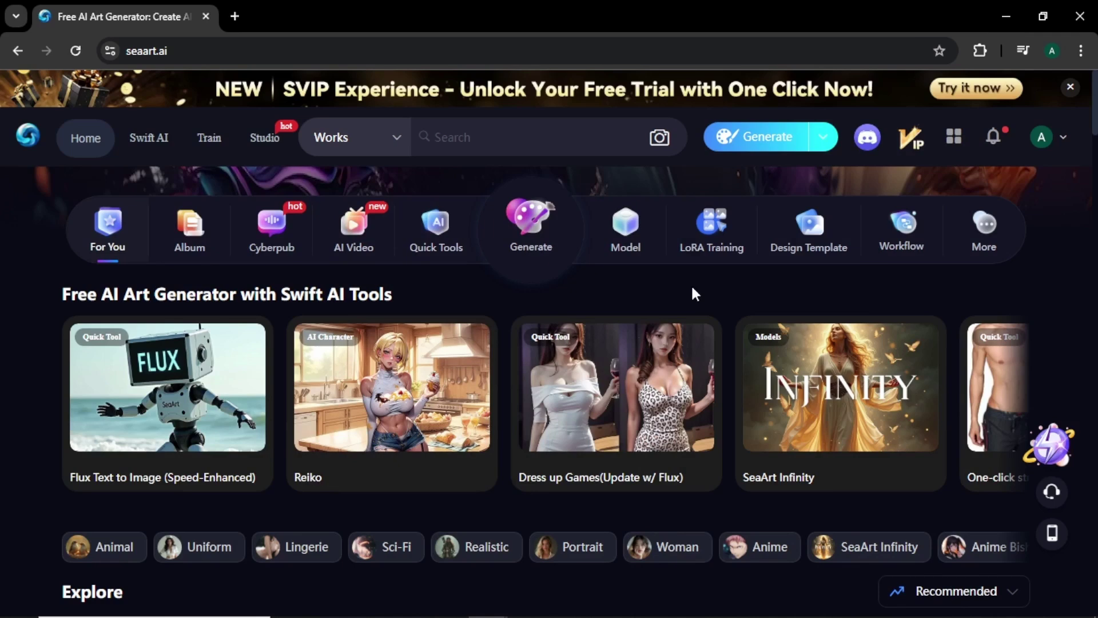
# Step: Browse the Swift AI Tools carousel, then open Flux Text to Image (Speed-Enhanced)
pyautogui.moveTo(167, 49); pyautogui.dragTo(128, 50)
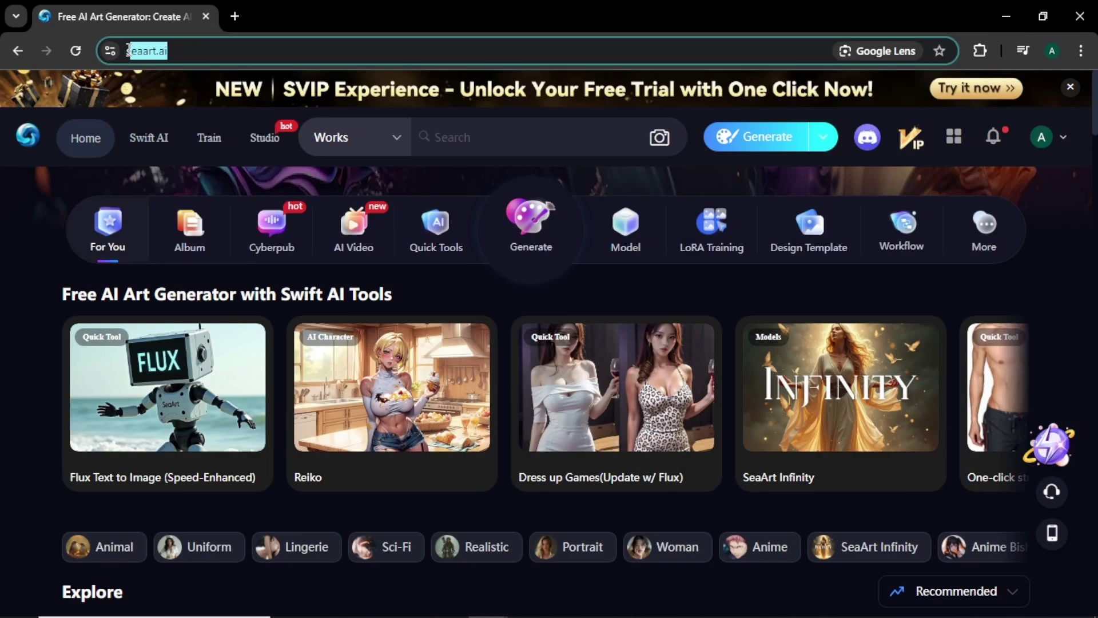
pyautogui.click(480, 286)
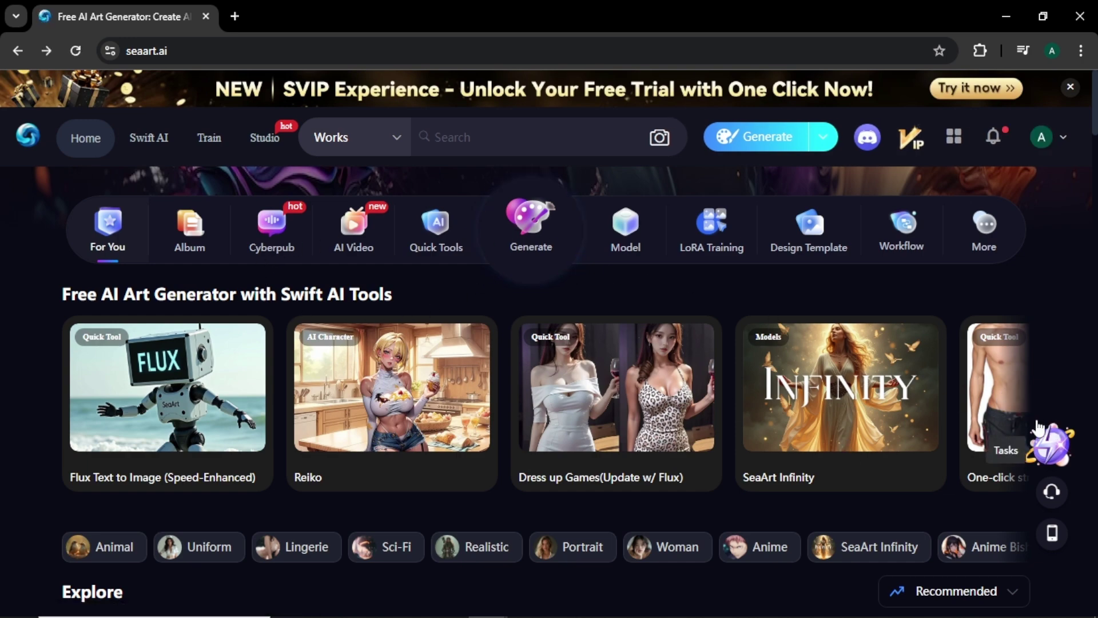
pyautogui.click(1016, 404)
pyautogui.click(1015, 405)
pyautogui.click(1016, 405)
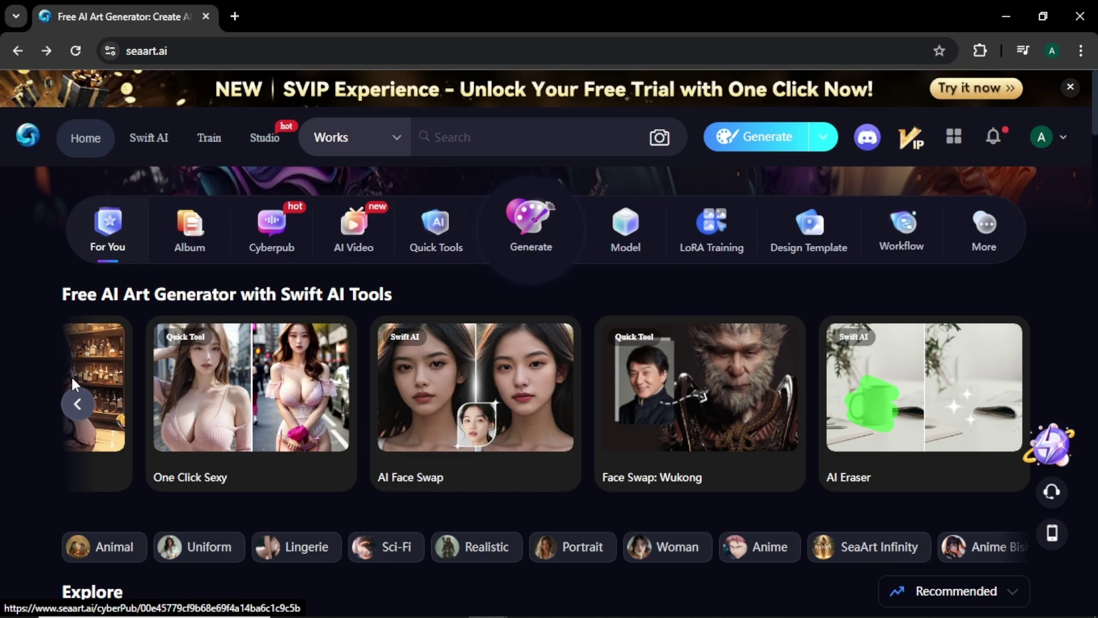
pyautogui.click(77, 404)
pyautogui.click(77, 404)
pyautogui.click(77, 405)
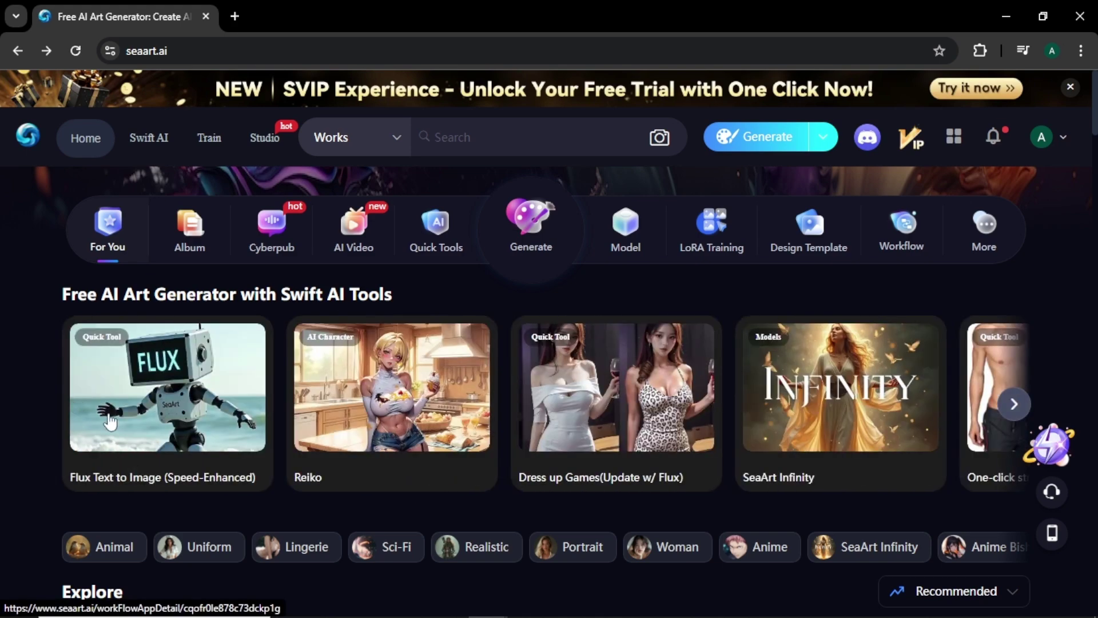
pyautogui.click(192, 421)
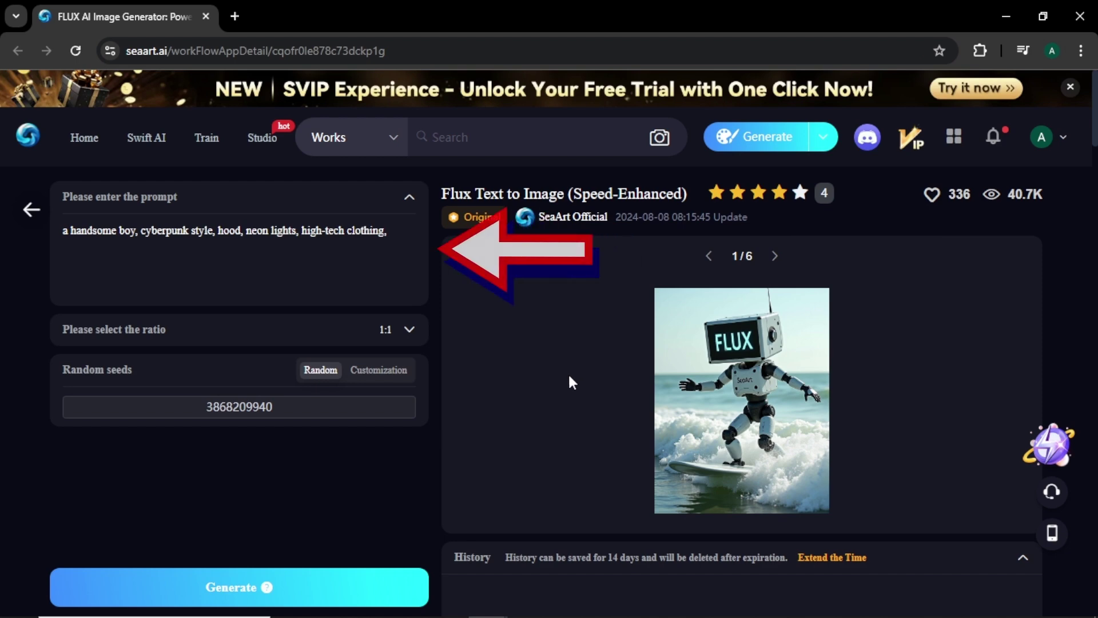
# Step: Replace the sample prompt with 'beautiful 21 years old girl wearing glasses and a office dress'
pyautogui.click(412, 336)
pyautogui.click(493, 407)
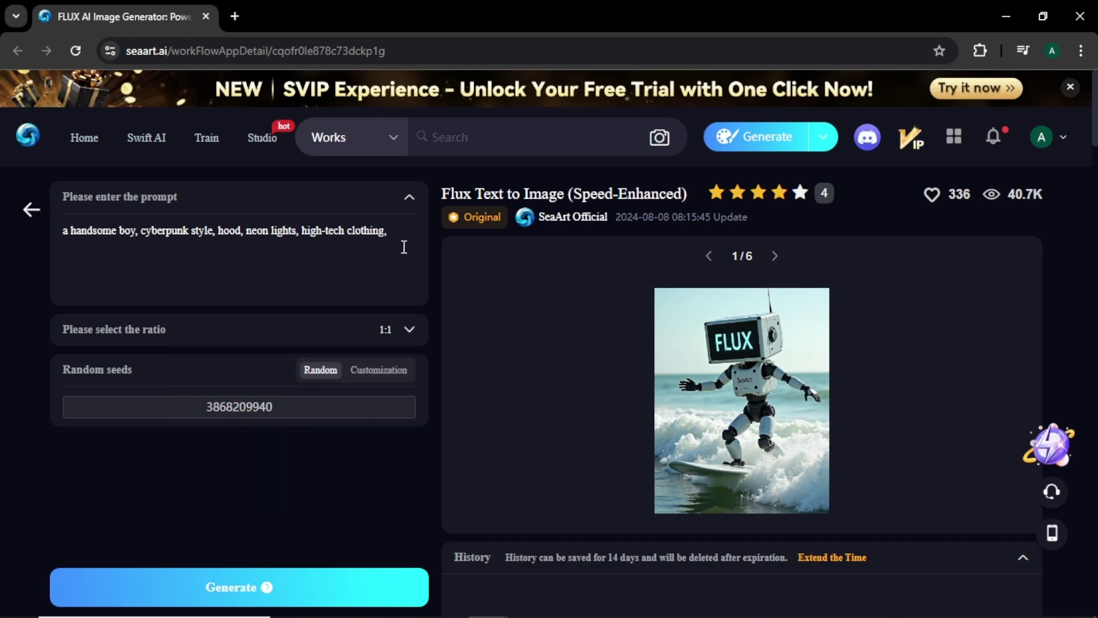
pyautogui.moveTo(404, 248); pyautogui.dragTo(62, 235)
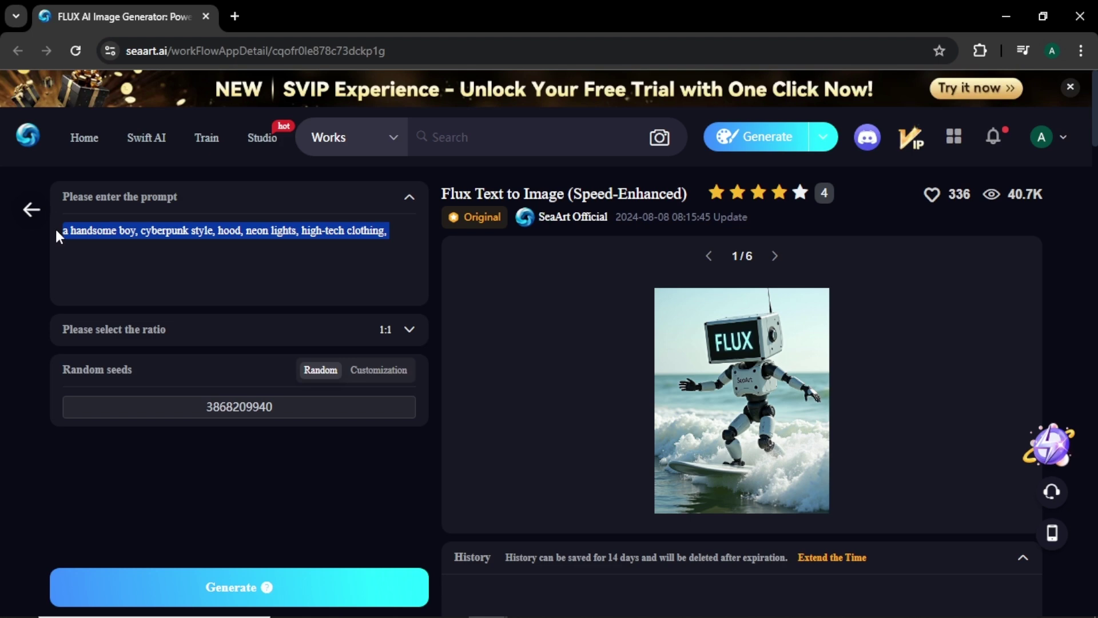
pyautogui.write('beautiful 21 years ')
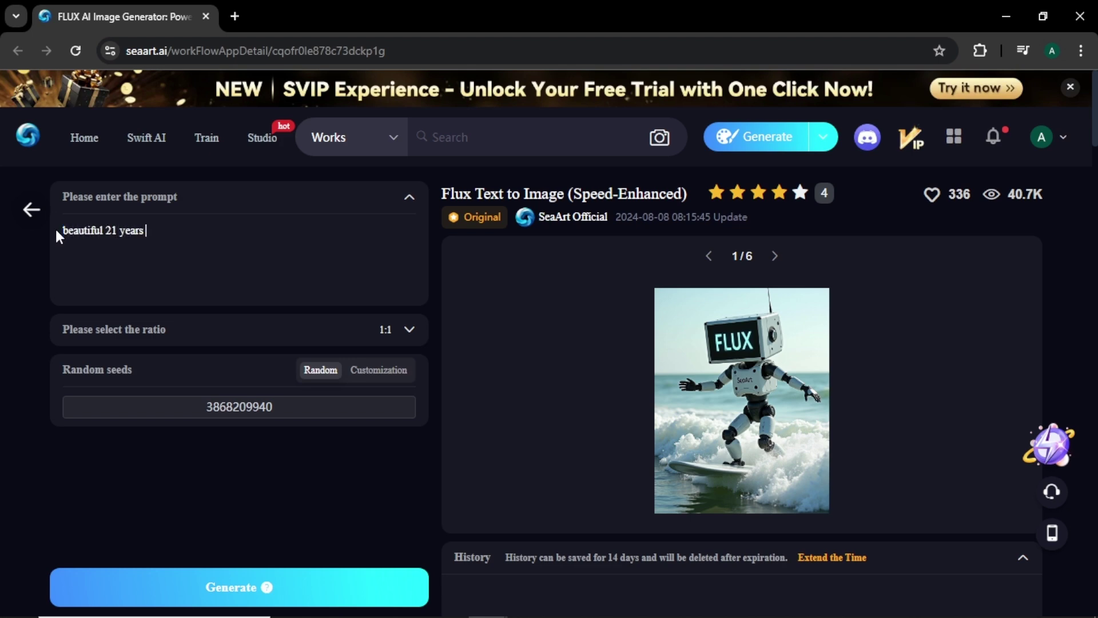
pyautogui.write('old girl wearing glasses and a office dress in a office')
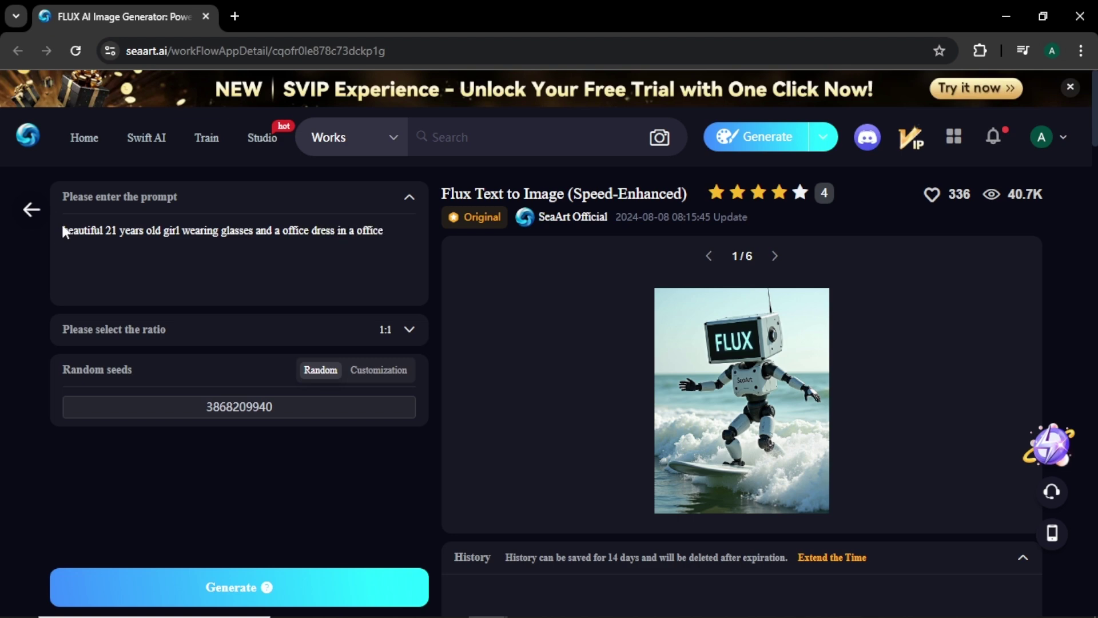
# Step: Set the ratio to 16:9, generate the image and view it full size
pyautogui.click(409, 332)
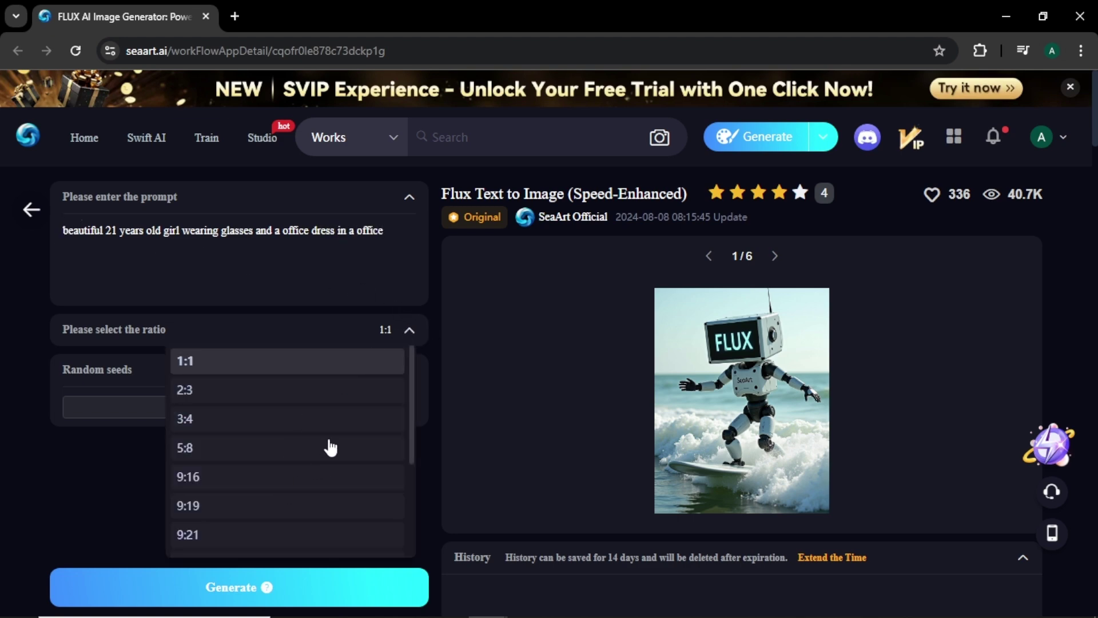
pyautogui.scroll(-2, 282, 433)
pyautogui.scroll(-3, 282, 433)
pyautogui.click(261, 403)
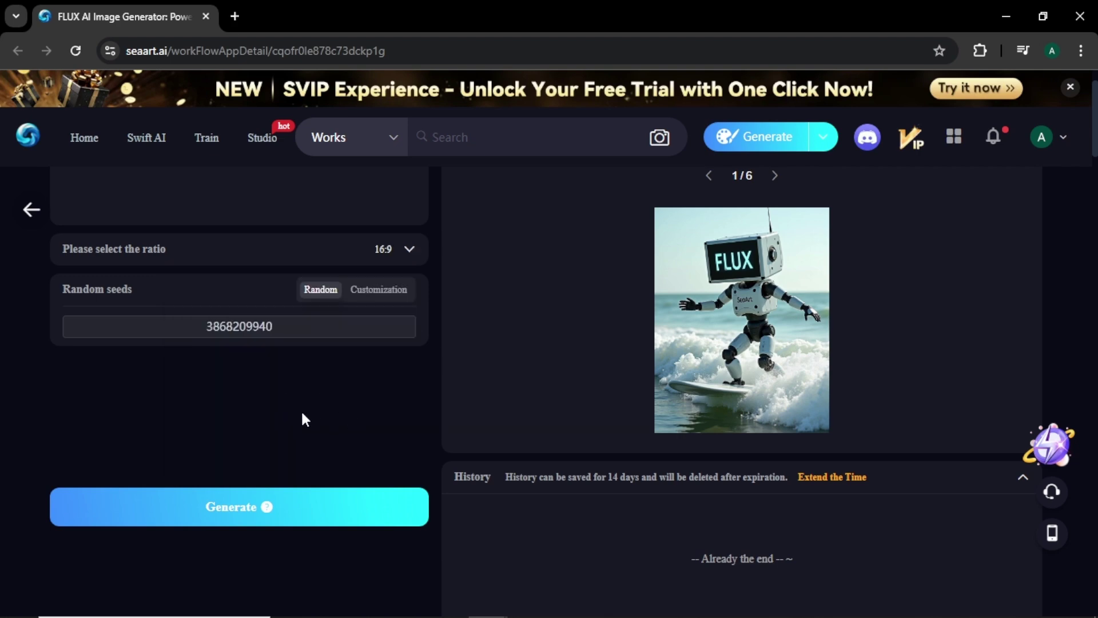
pyautogui.click(318, 507)
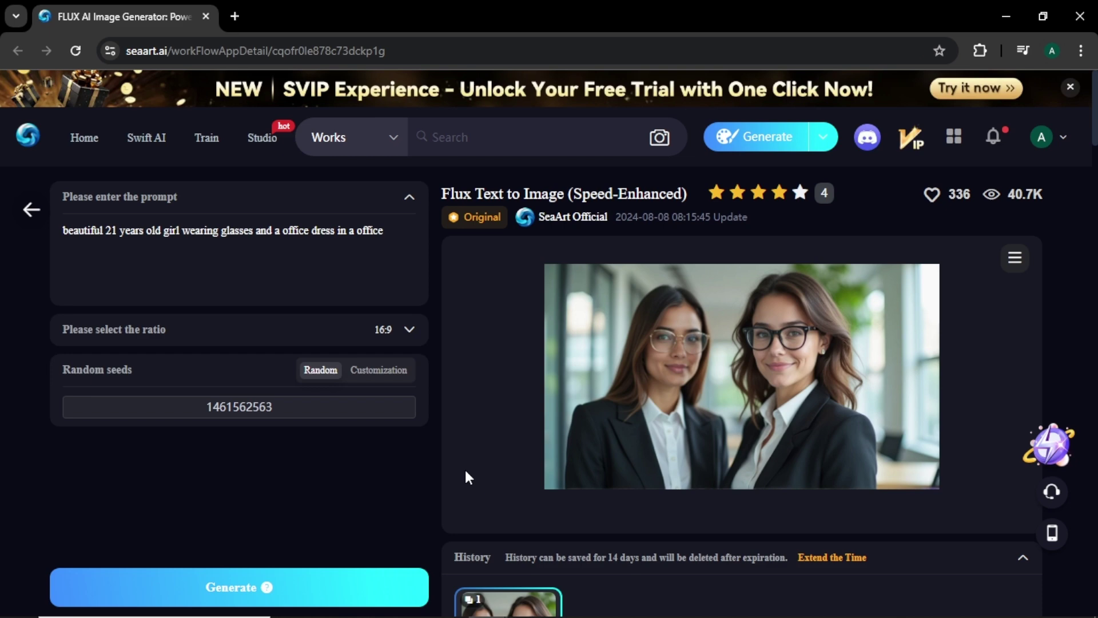
pyautogui.click(833, 356)
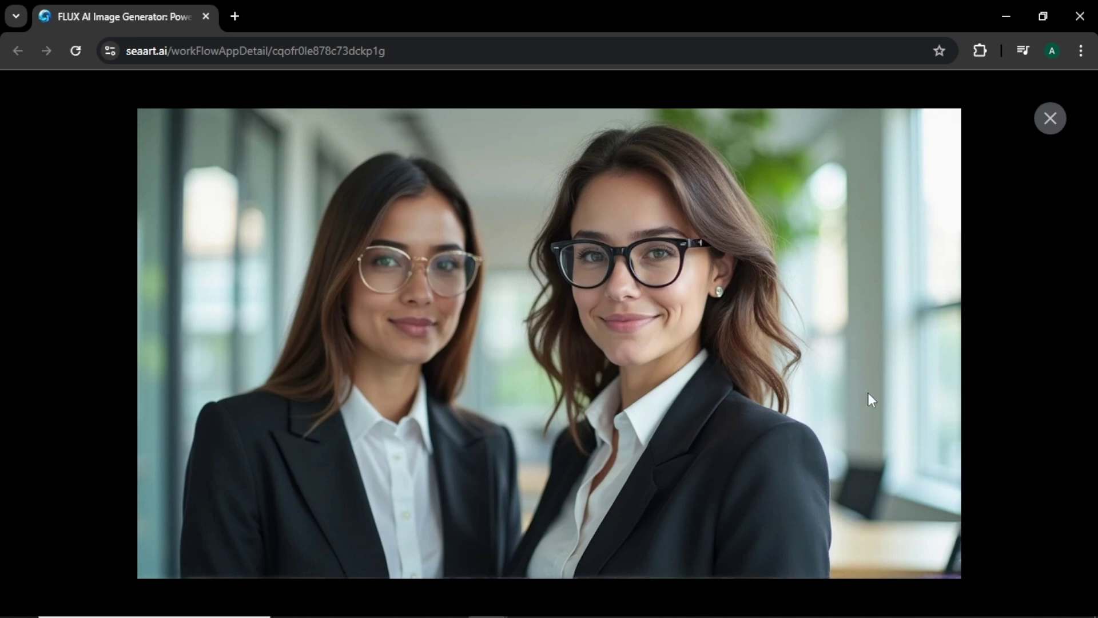
# Step: Change the prompt to 'beautiful 25 year old girl wearing white shirt in a street of new york', generate and preview it
pyautogui.click(1050, 117)
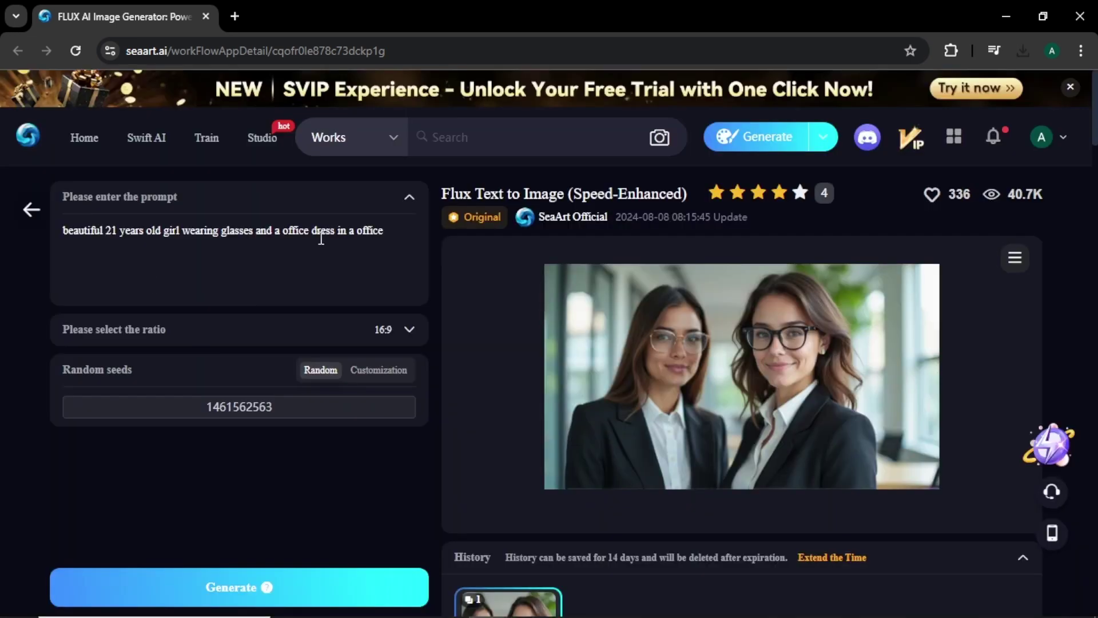
pyautogui.moveTo(383, 231); pyautogui.dragTo(112, 239)
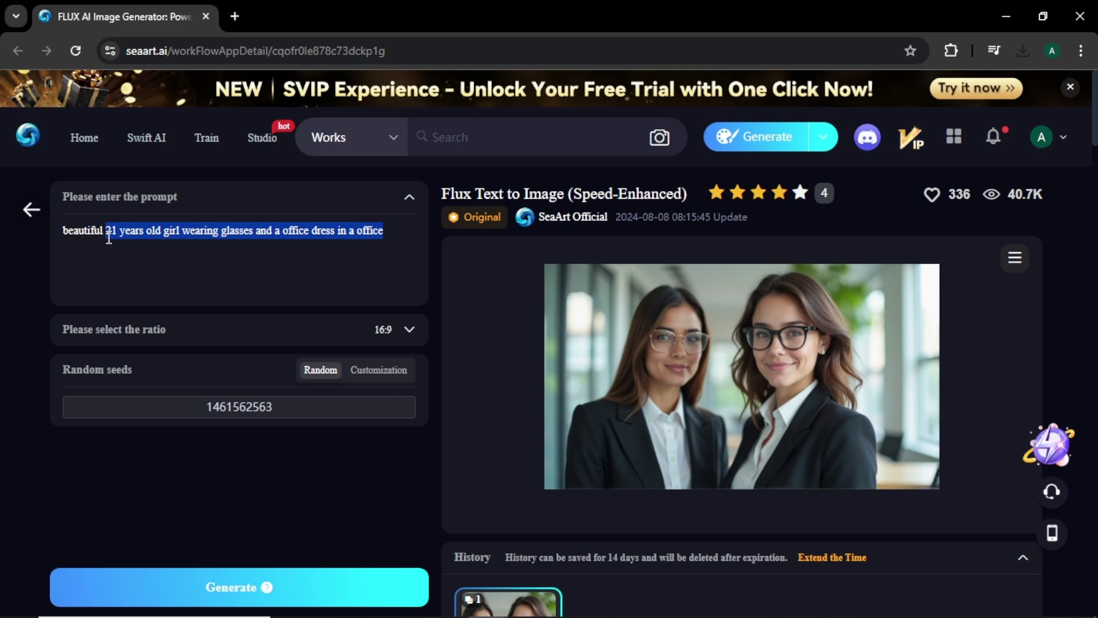
pyautogui.write('25 year old girl wearing white shirt in a ')
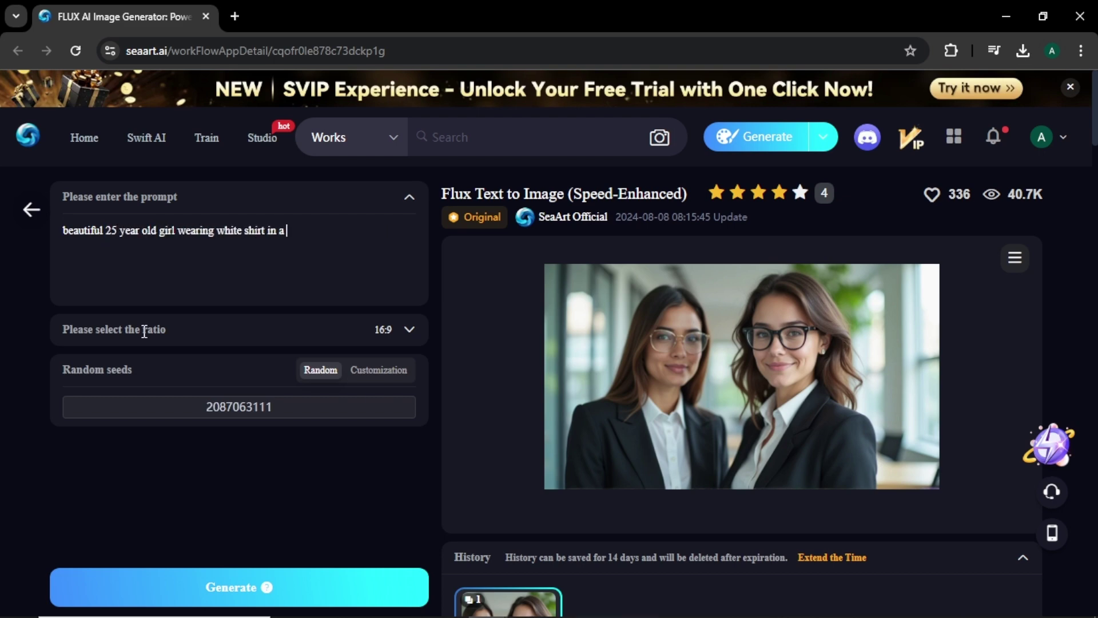
pyautogui.write('street of new york')
pyautogui.click(276, 568)
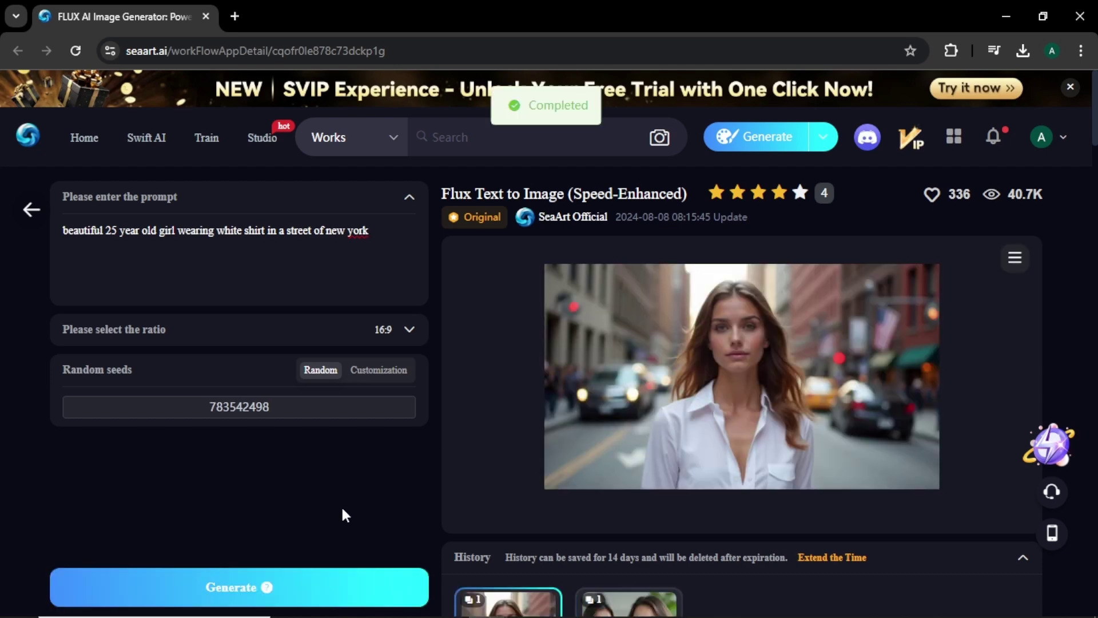
pyautogui.click(752, 389)
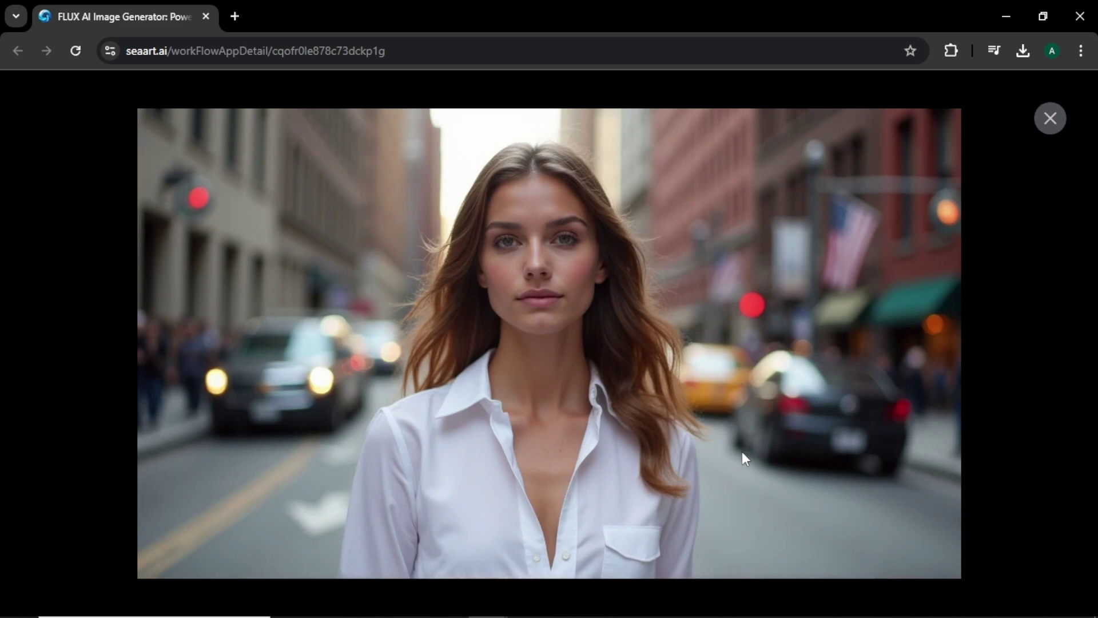
pyautogui.click(1051, 120)
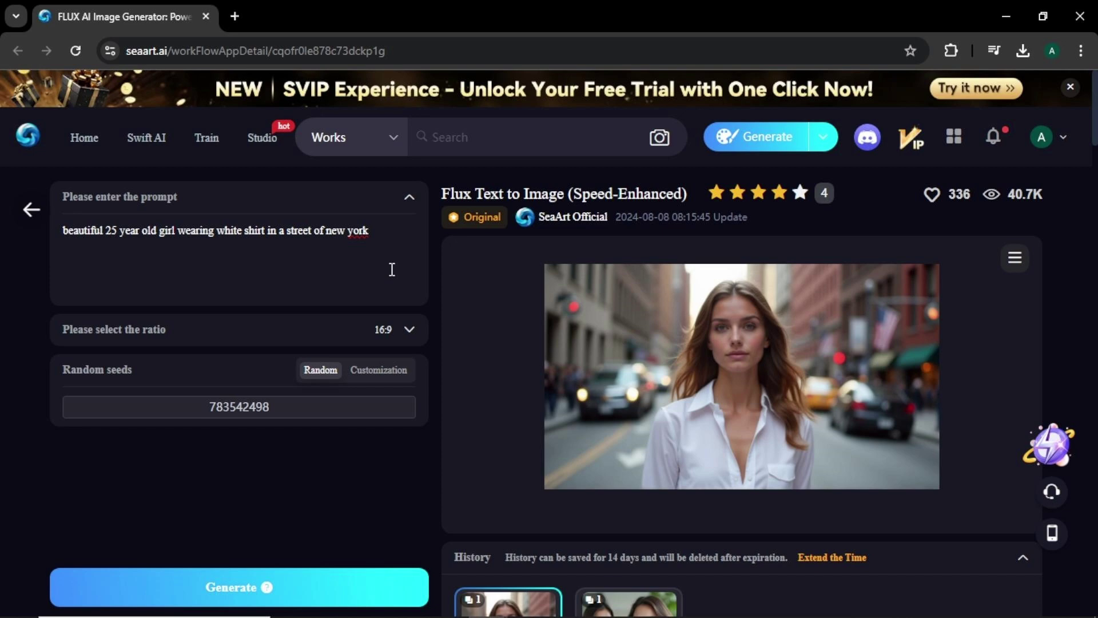
# Step: Generate from 'lion holding a board that says "i love pizza"' and enlarge the result
pyautogui.moveTo(391, 236); pyautogui.dragTo(16, 244)
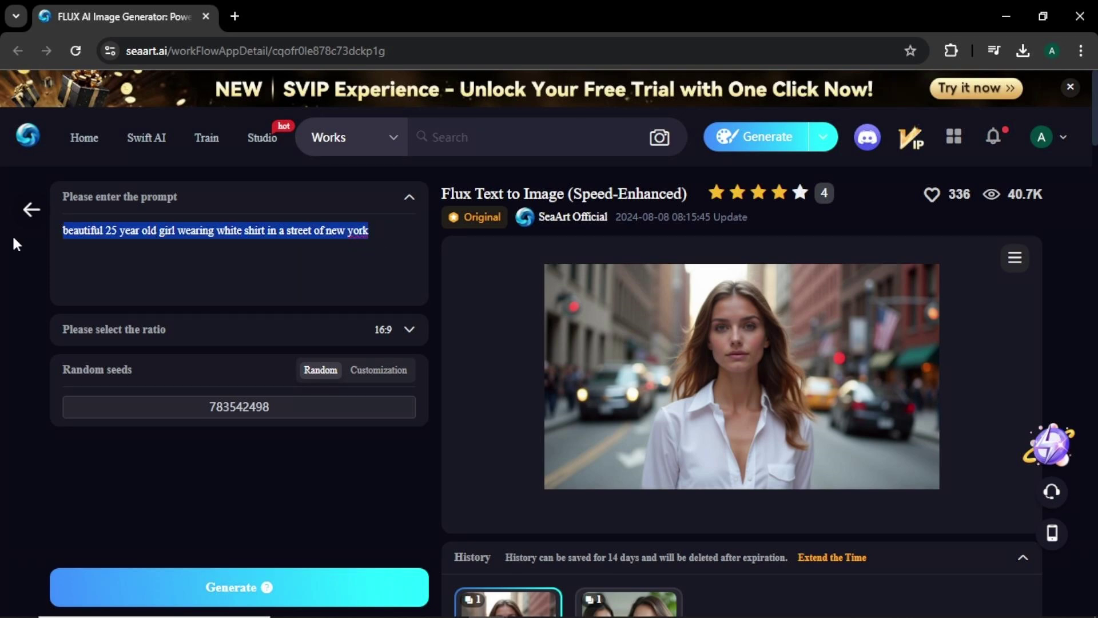
pyautogui.write('lion hold')
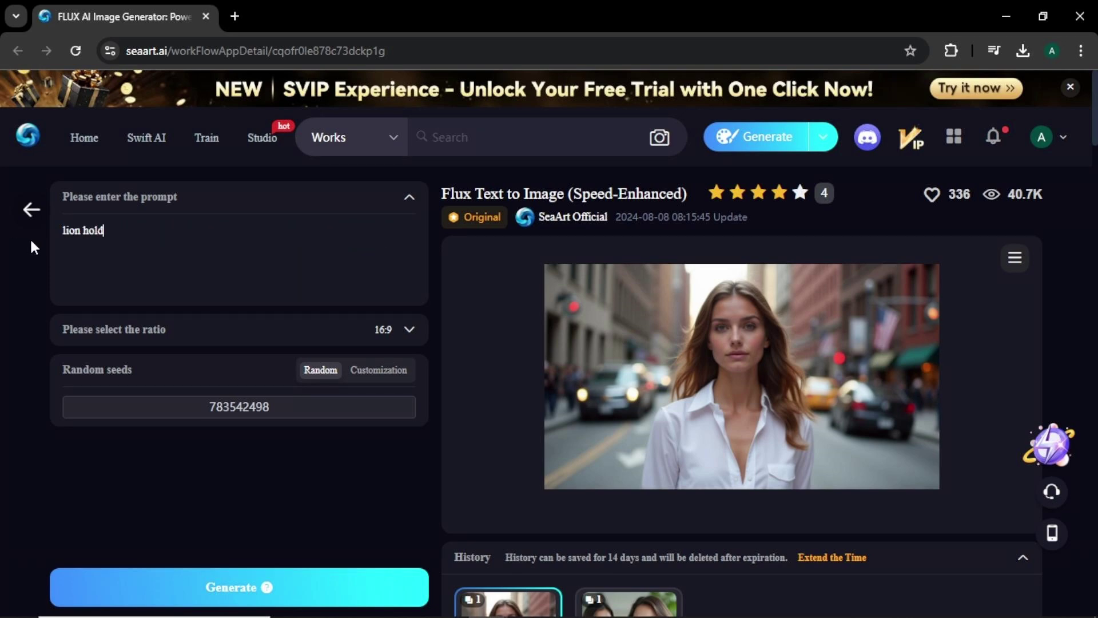
pyautogui.write('ing a board that says " i love pizza"')
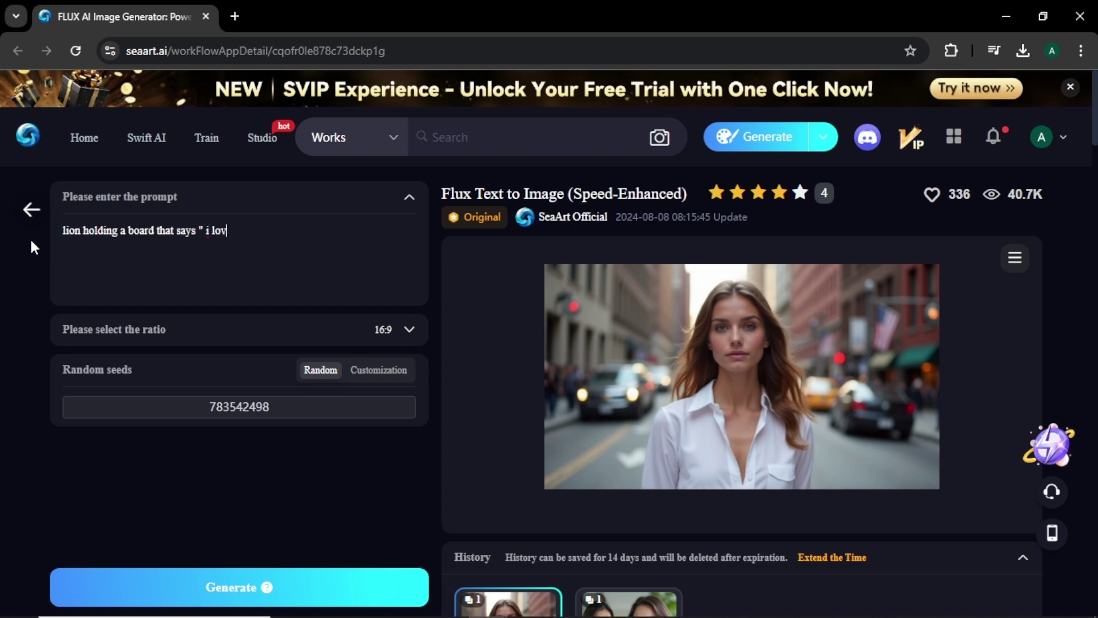
pyautogui.click(216, 587)
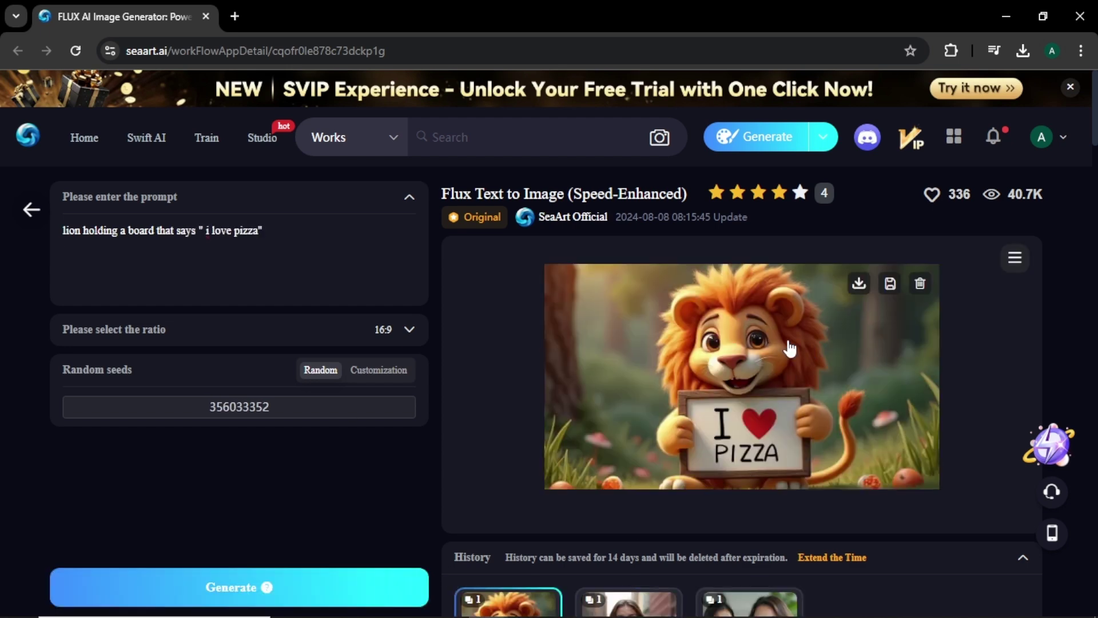
pyautogui.click(824, 353)
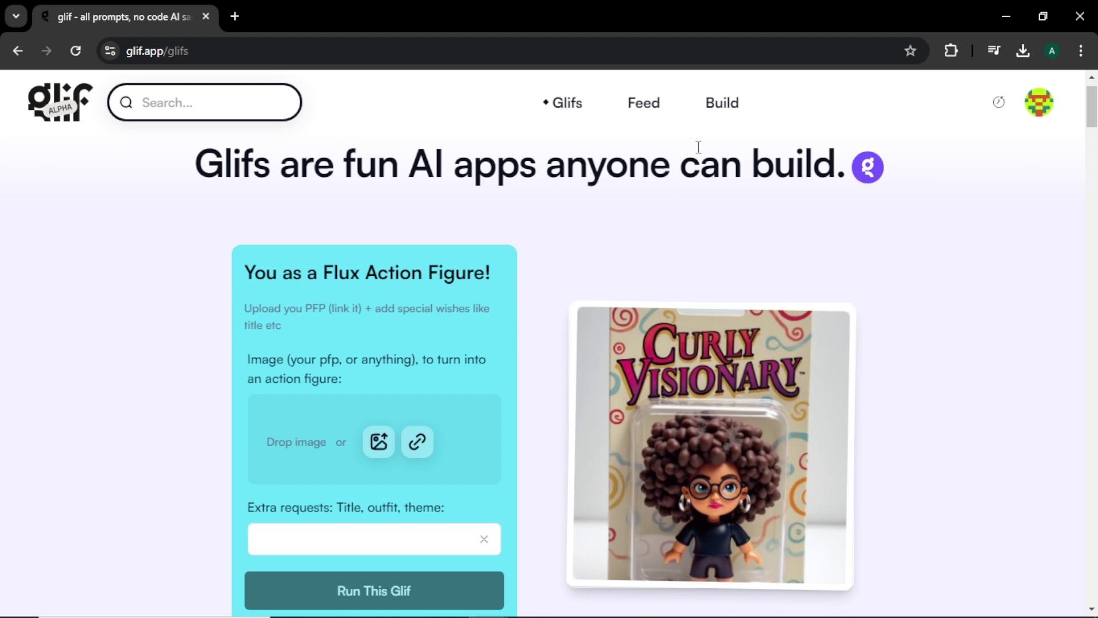
# Step: Start a new glif from Build and bring up the Add Block list
pyautogui.click(712, 103)
pyautogui.click(285, 365)
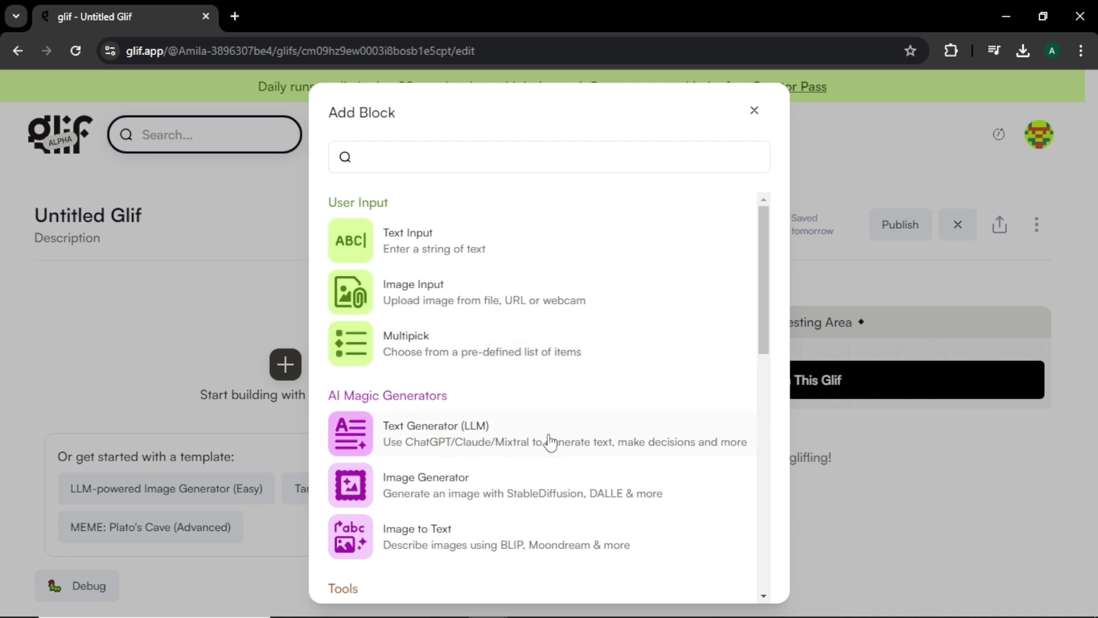
# Step: Add an Image Generator block and set its model to Flux Pro
pyautogui.click(471, 487)
pyautogui.scroll(-4, 551, 455)
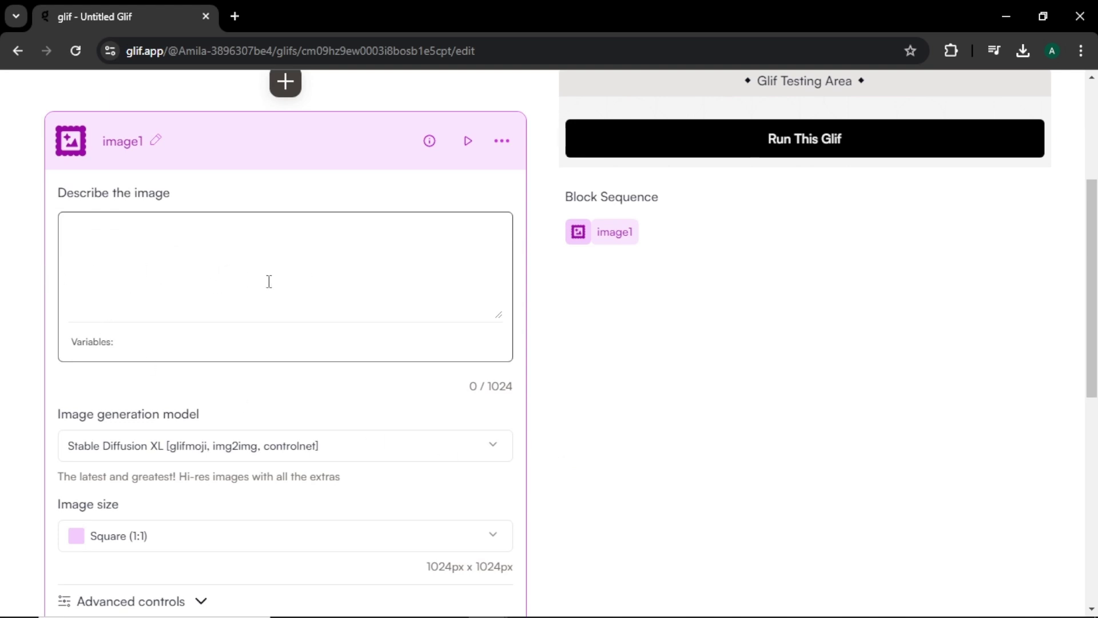
pyautogui.scroll(-3, 503, 309)
pyautogui.click(489, 291)
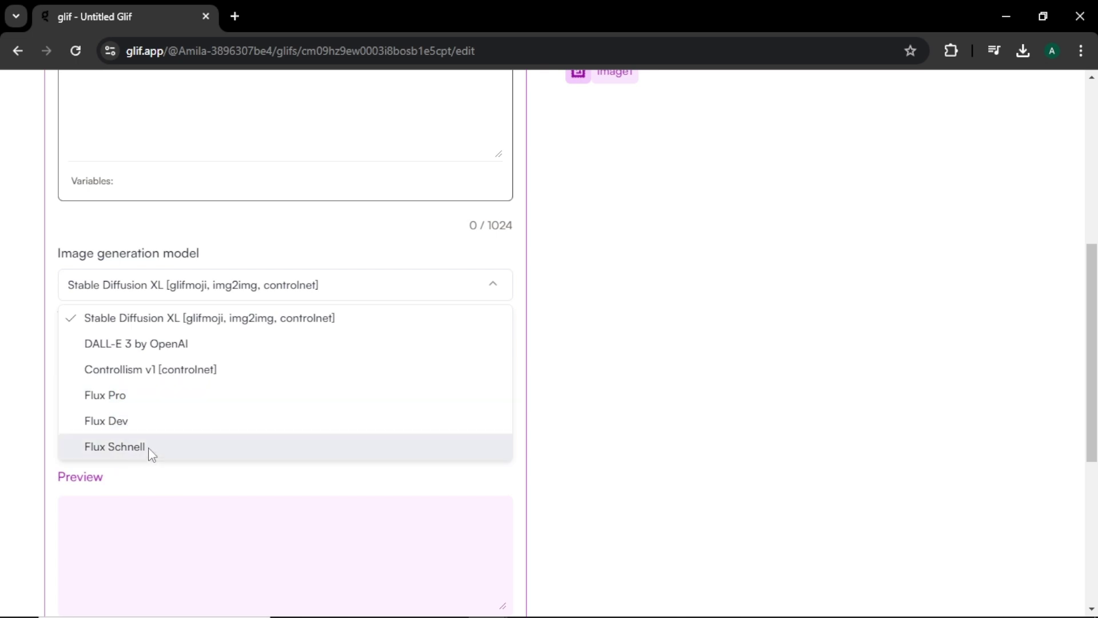
pyautogui.click(345, 405)
# Step: Set the block's image size to Landscape (4:3), leaving Advanced controls collapsed
pyautogui.scroll(-3, 515, 321)
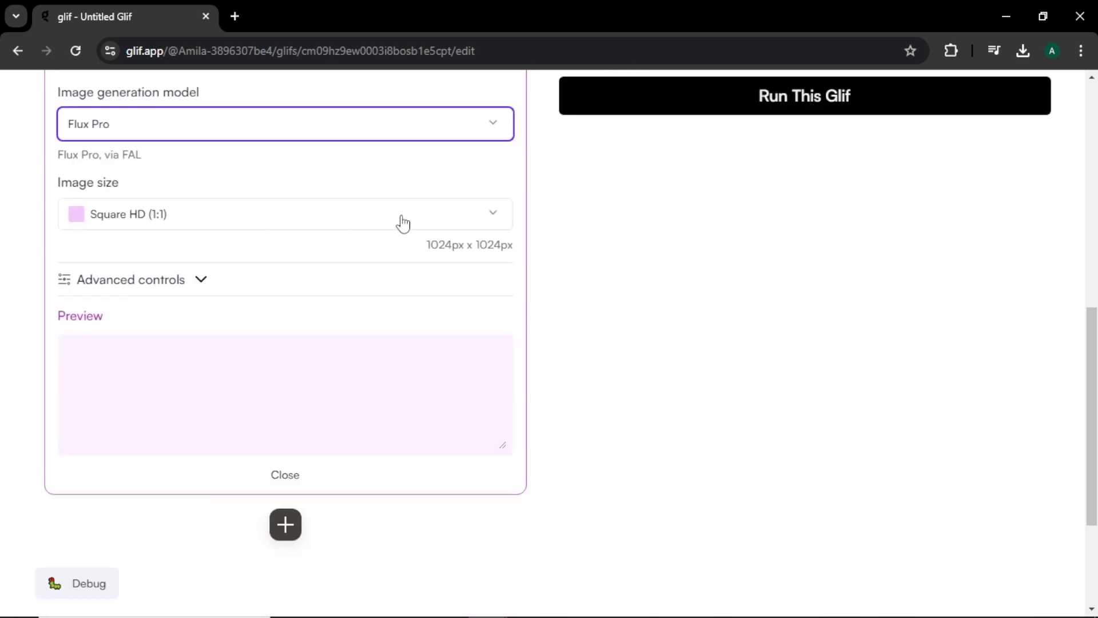
pyautogui.click(489, 214)
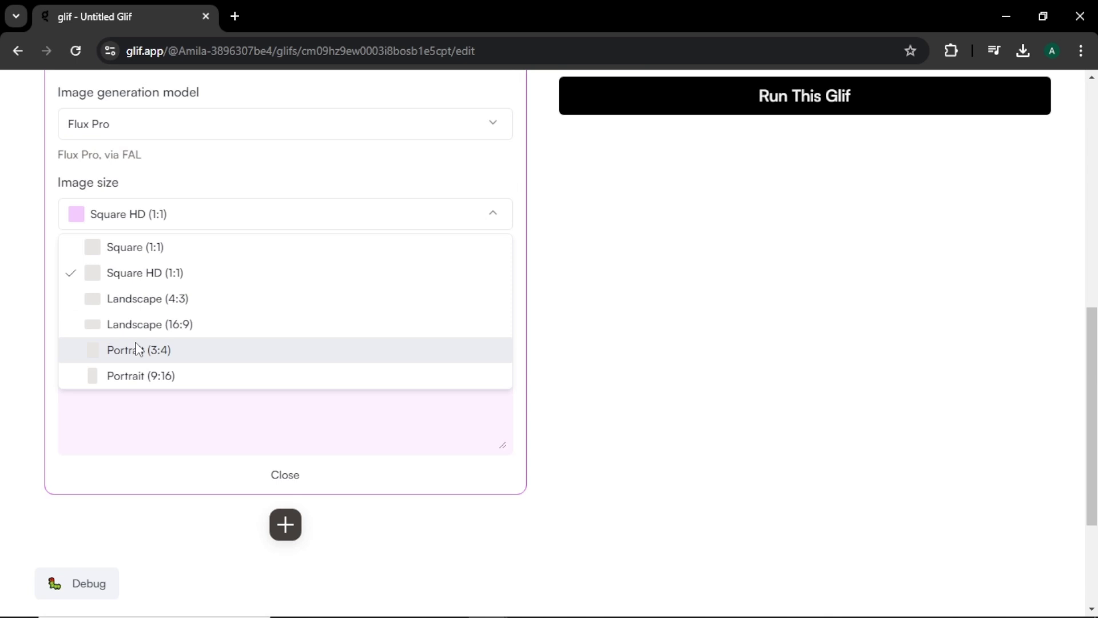
pyautogui.click(176, 300)
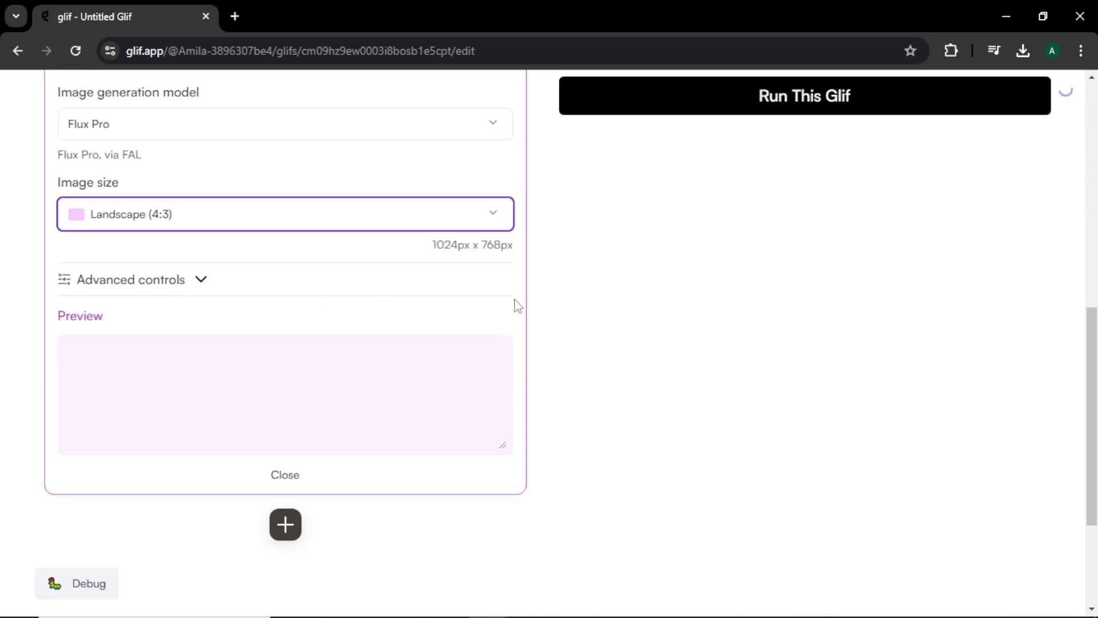
pyautogui.click(203, 281)
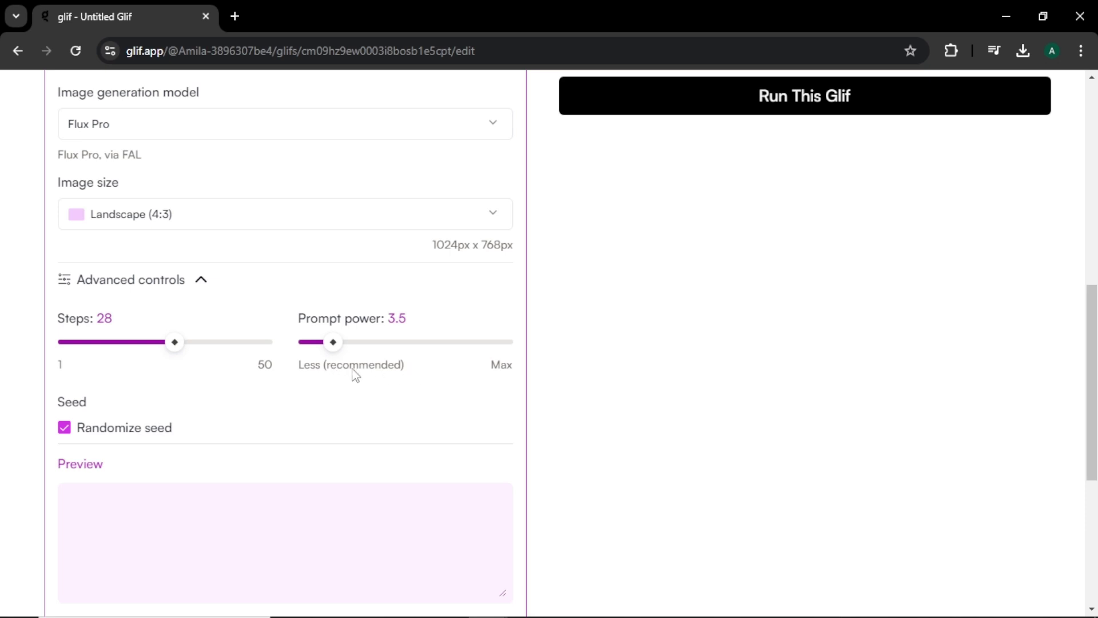
pyautogui.click(201, 280)
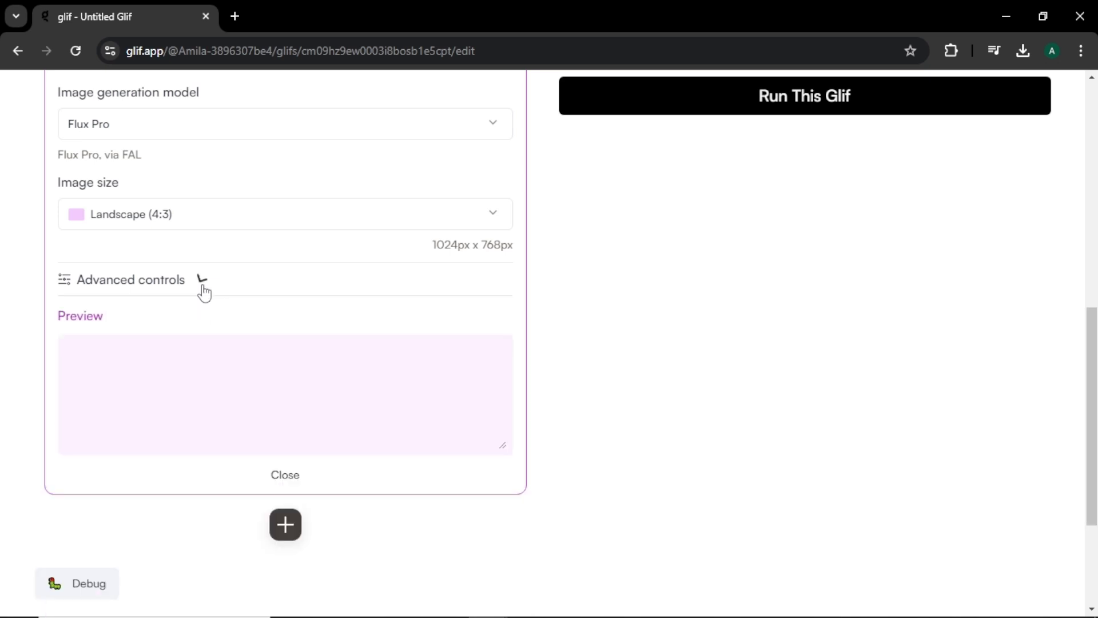
pyautogui.scroll(7, 529, 326)
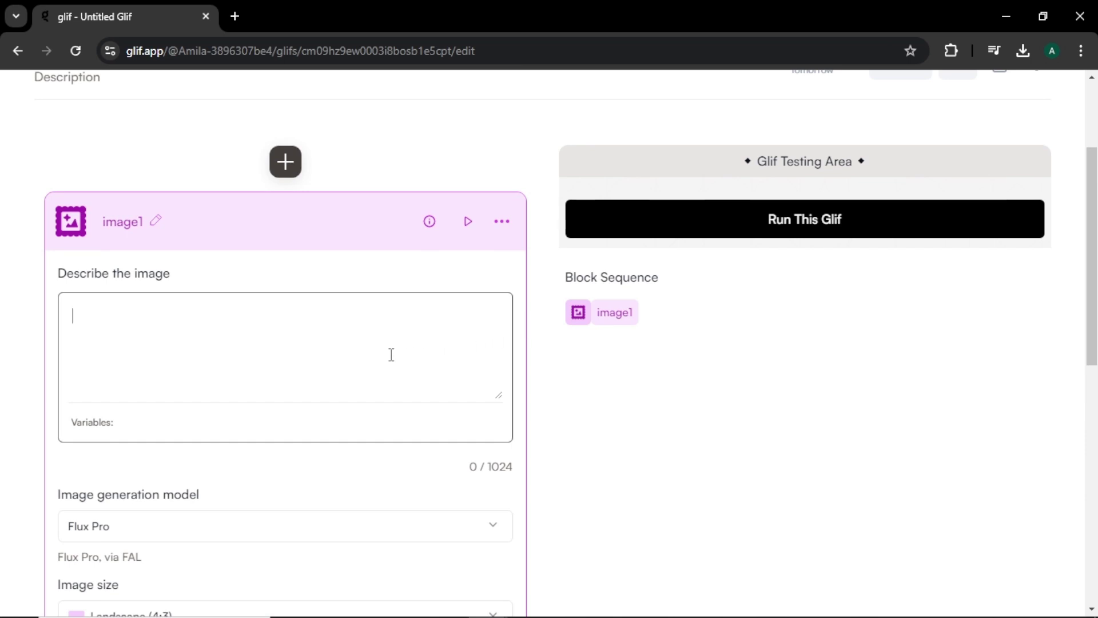
# Step: Run the glif with the prompt 'beautiful african tribe woman' and enlarge the resulting portrait
pyautogui.write('beautiful african tribe w')
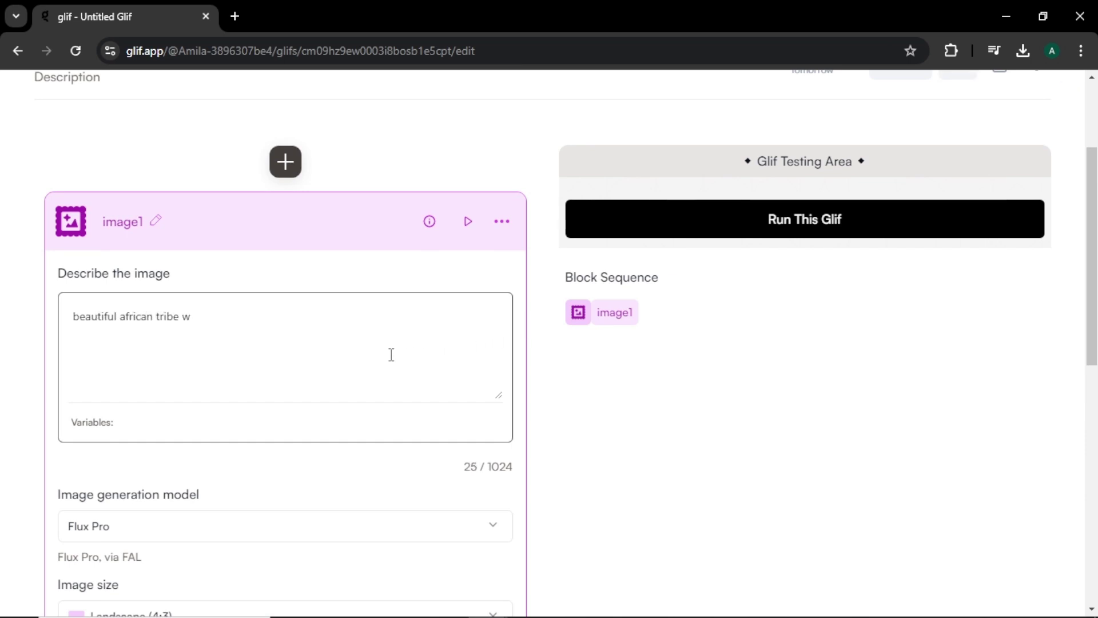
pyautogui.write('oman')
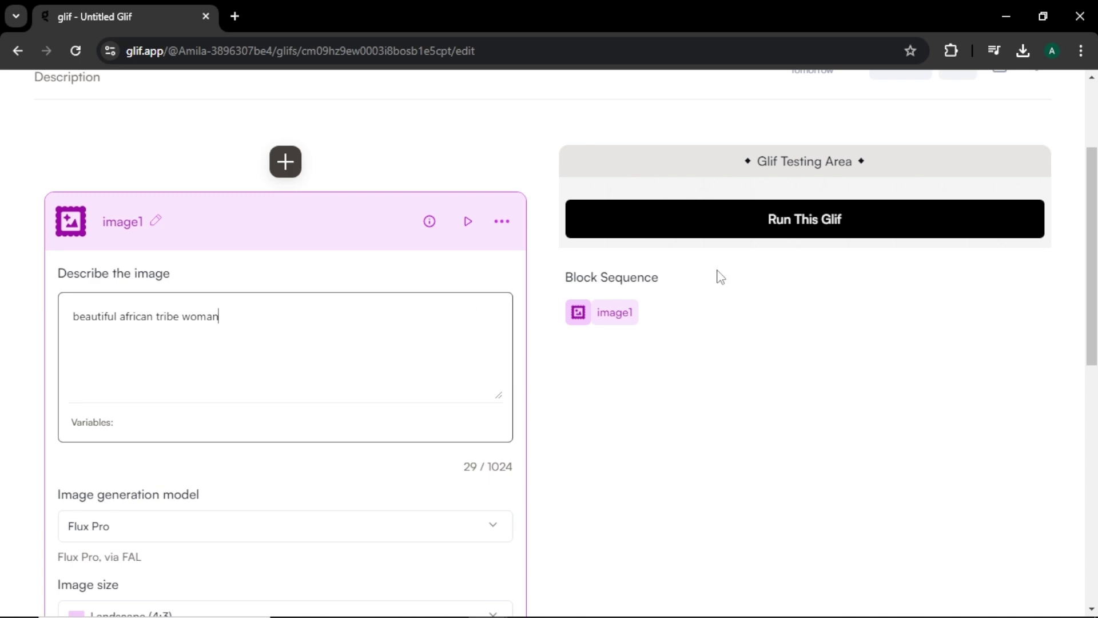
pyautogui.click(866, 228)
pyautogui.scroll(-1, 1075, 330)
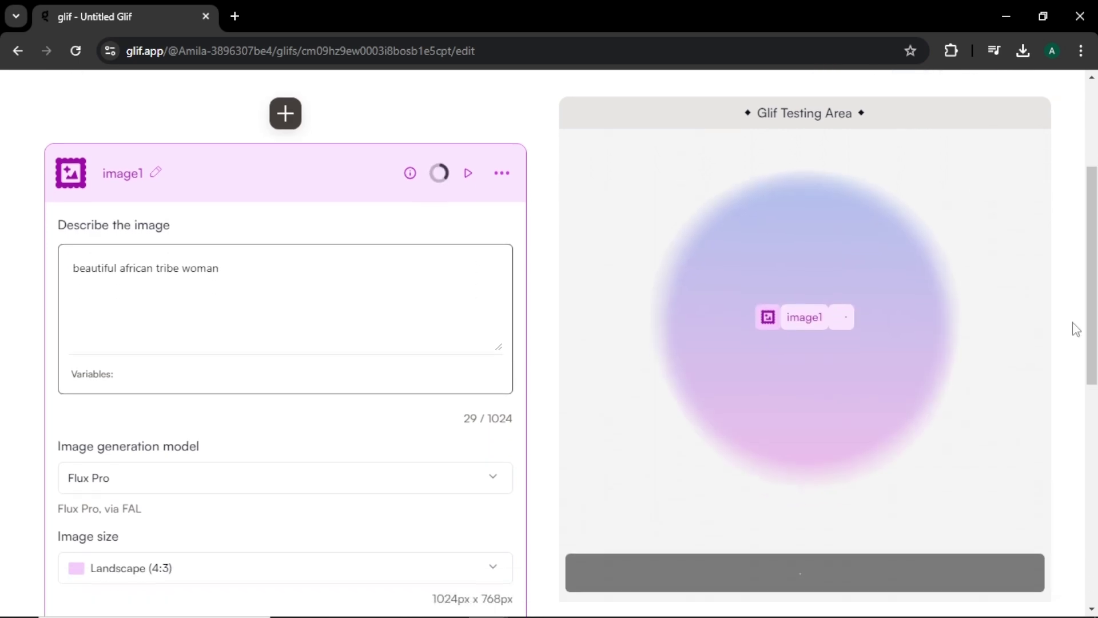
pyautogui.click(836, 332)
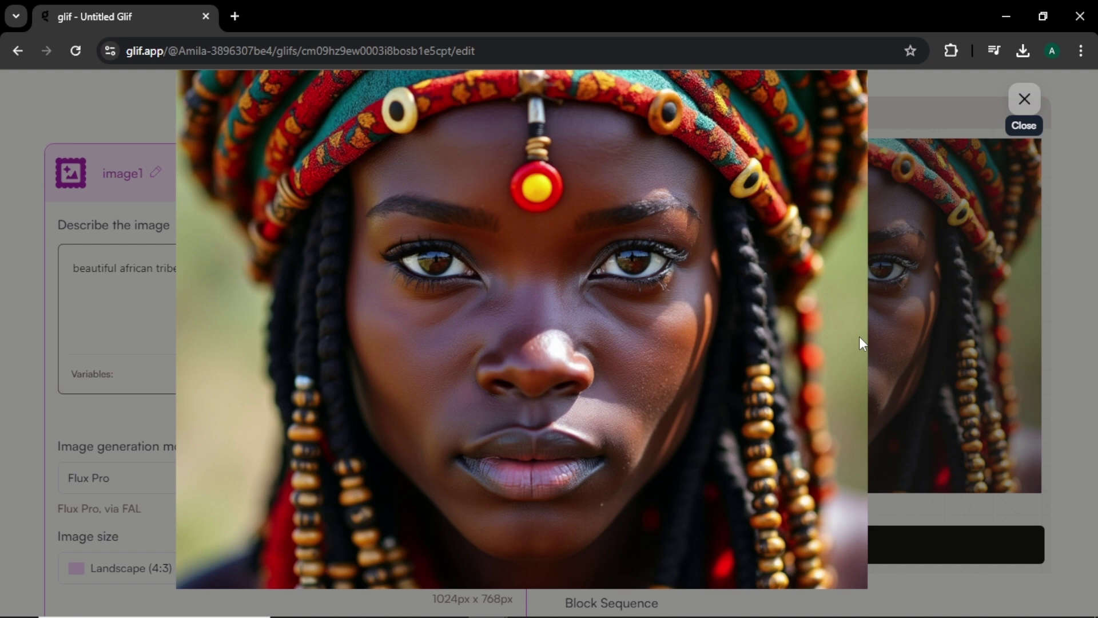
# Step: Replace the prompt with 'portrait of a spartan warrior', rerun, and enlarge the new image
pyautogui.press('Escape')
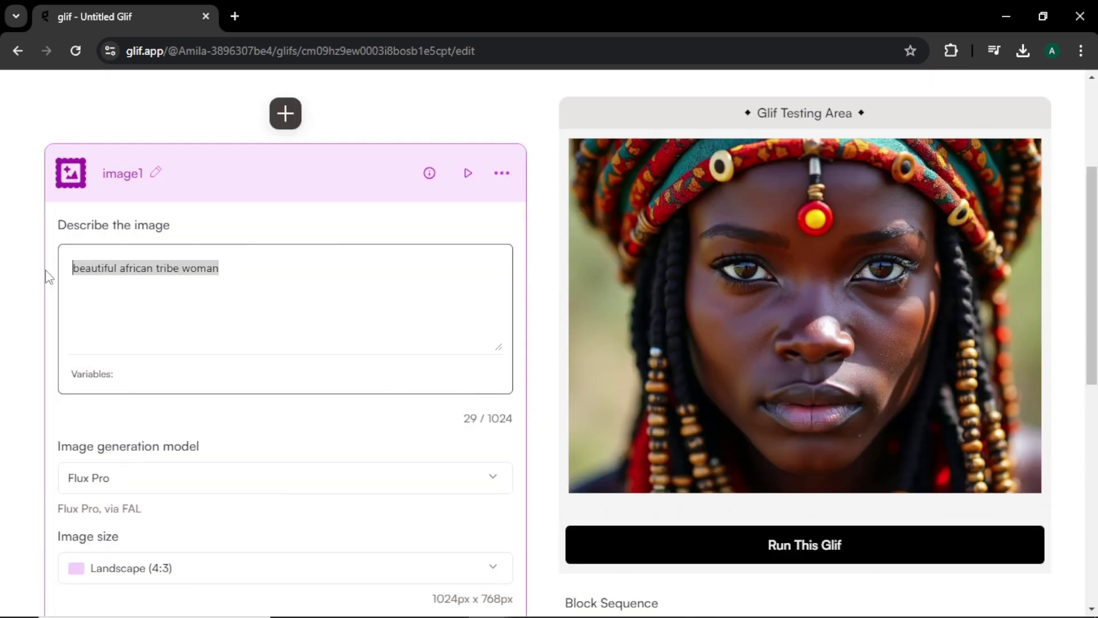
pyautogui.moveTo(240, 269); pyautogui.dragTo(54, 281)
pyautogui.write('portrait ')
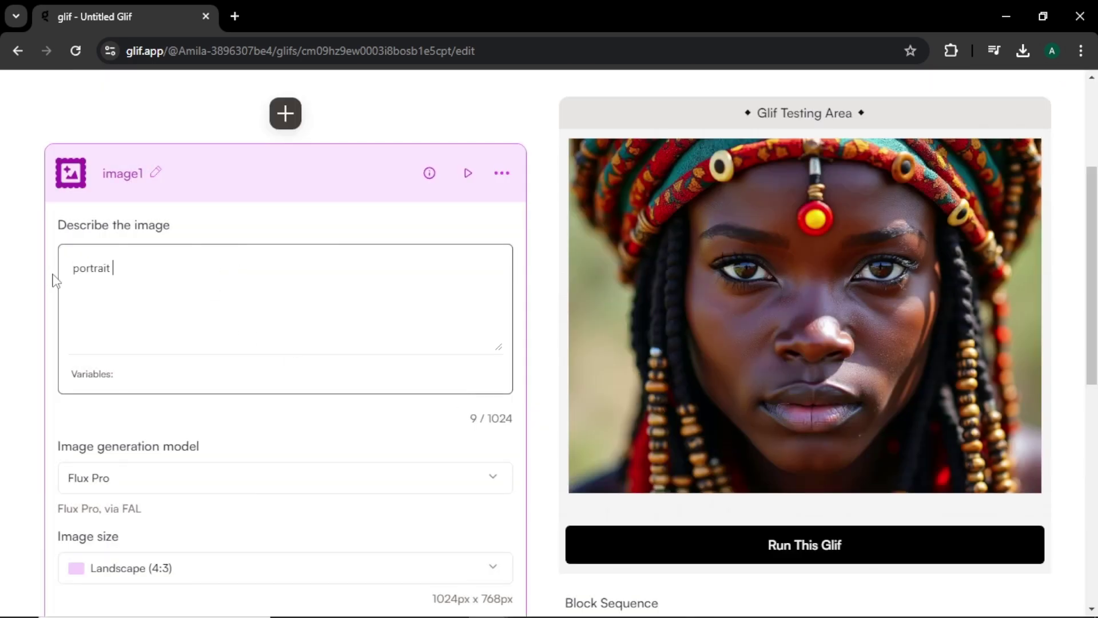
pyautogui.write('of a spartan warrior')
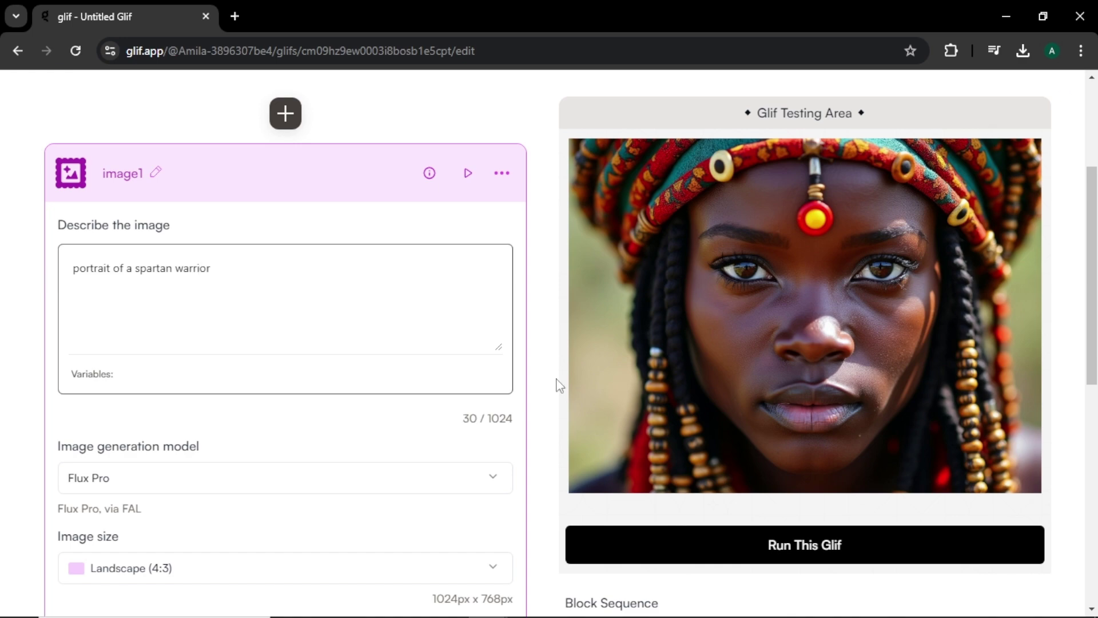
pyautogui.click(913, 558)
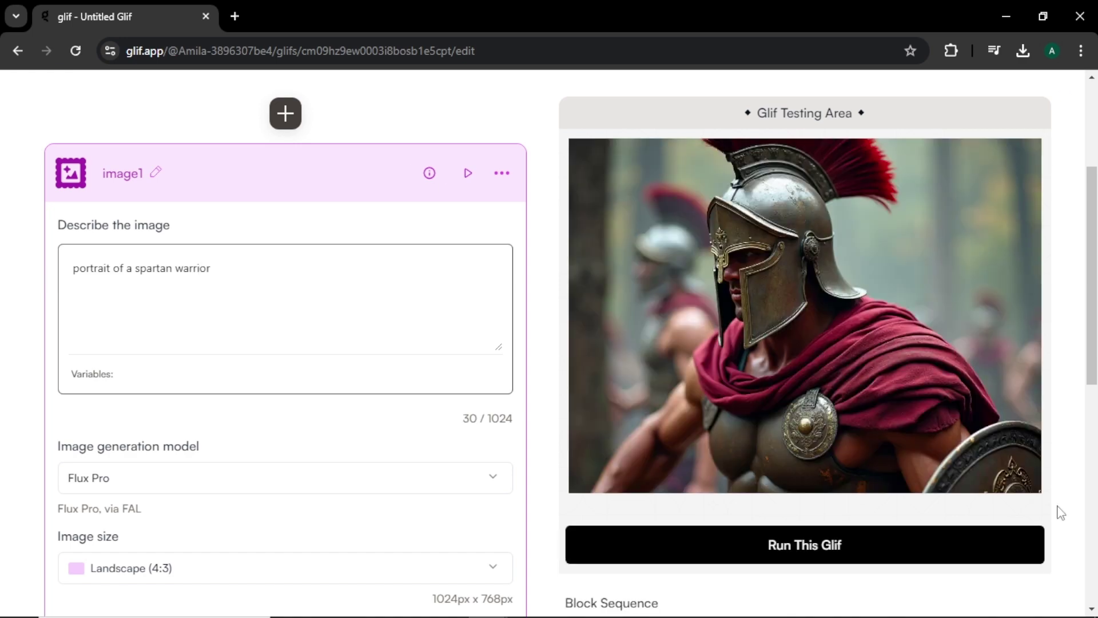
pyautogui.click(896, 387)
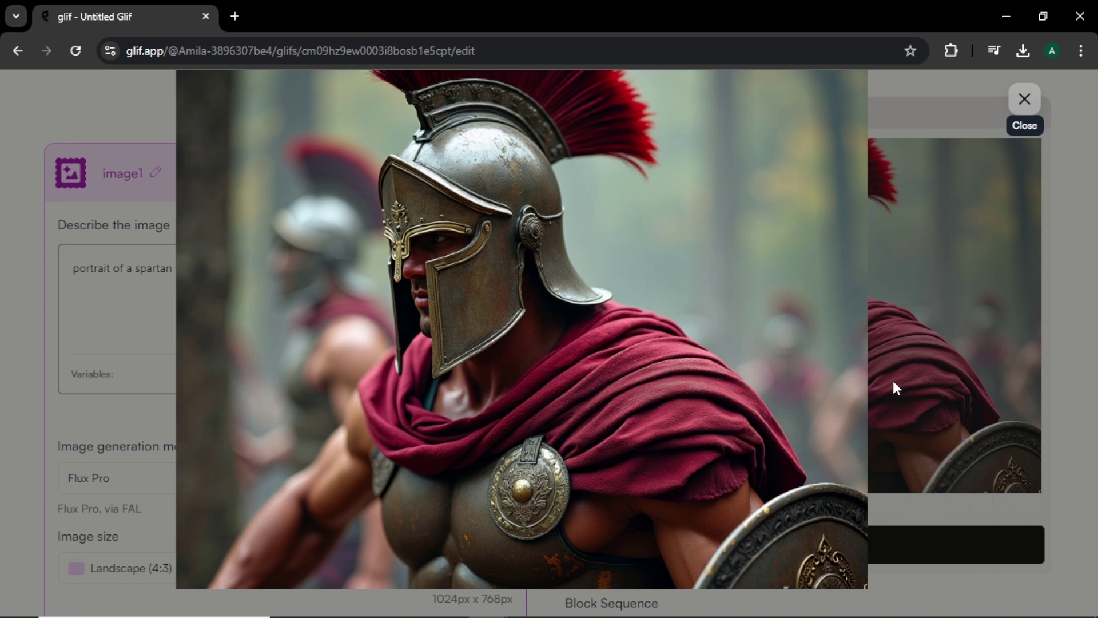
# Step: Change the prompt to 'bear holding a sign that says "i love honey"', rerun, and enlarge the result
pyautogui.click(1025, 99)
pyautogui.moveTo(338, 321); pyautogui.dragTo(56, 276)
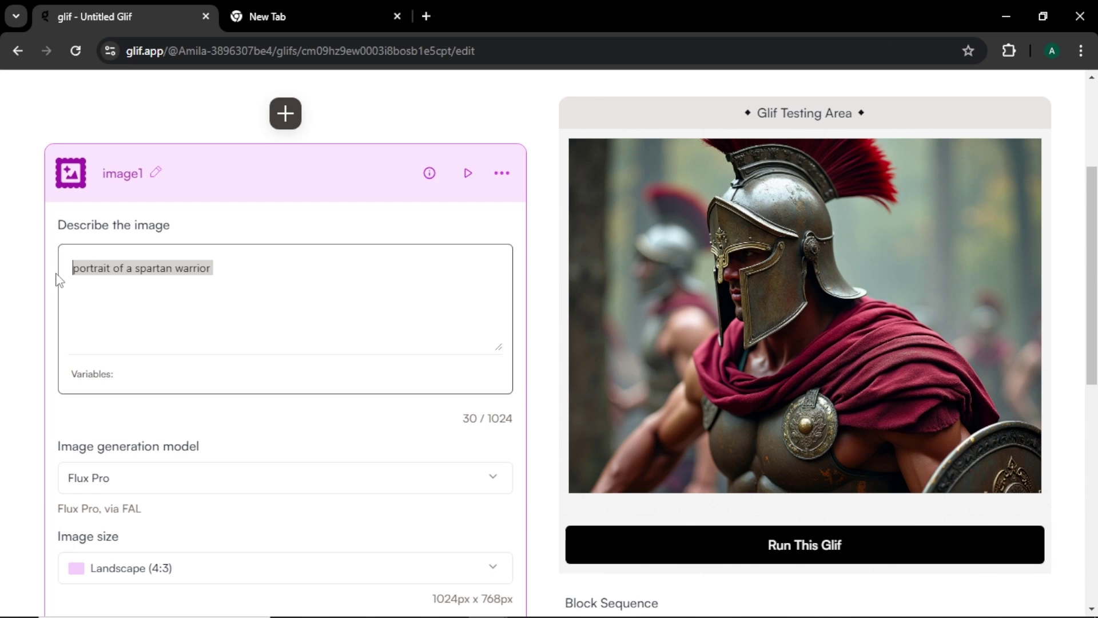
pyautogui.write('bear holding a s')
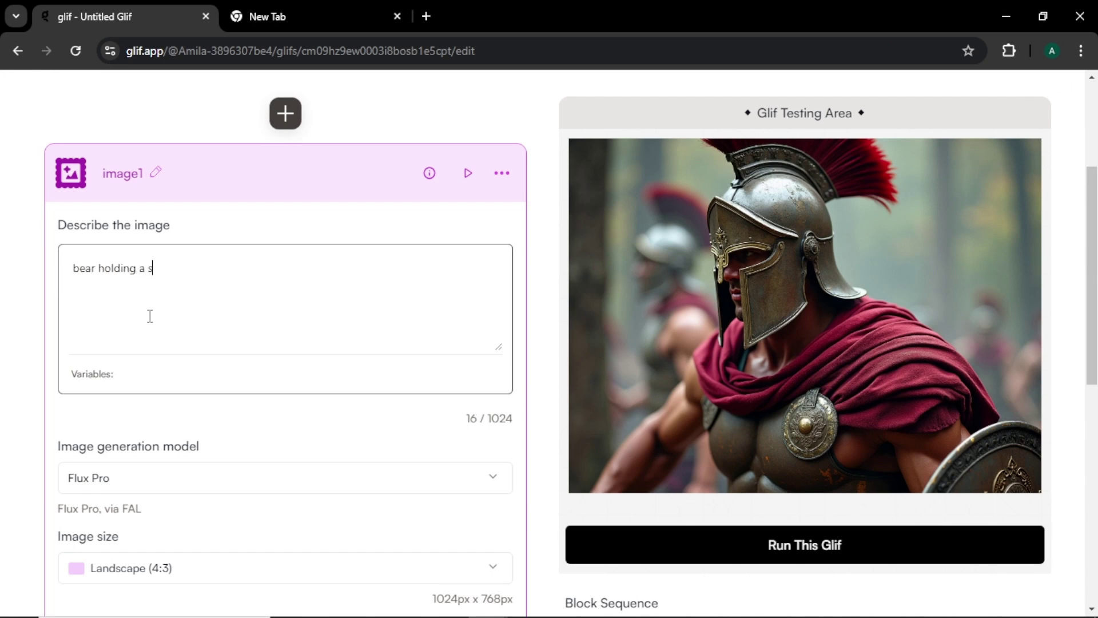
pyautogui.write('ign that says "i love honey"')
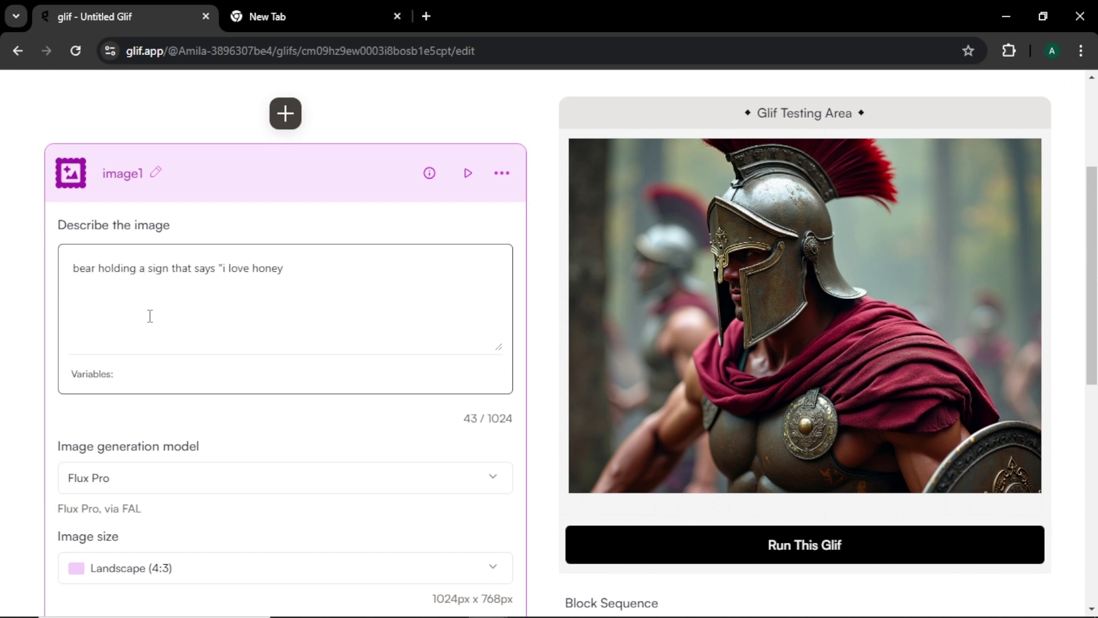
pyautogui.click(821, 557)
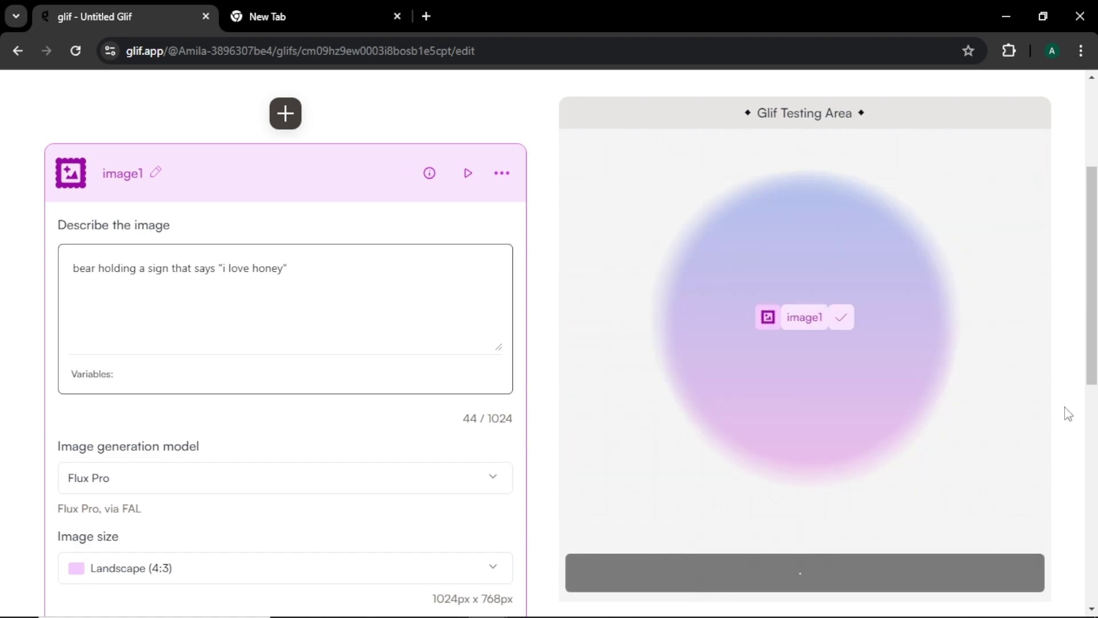
pyautogui.click(880, 372)
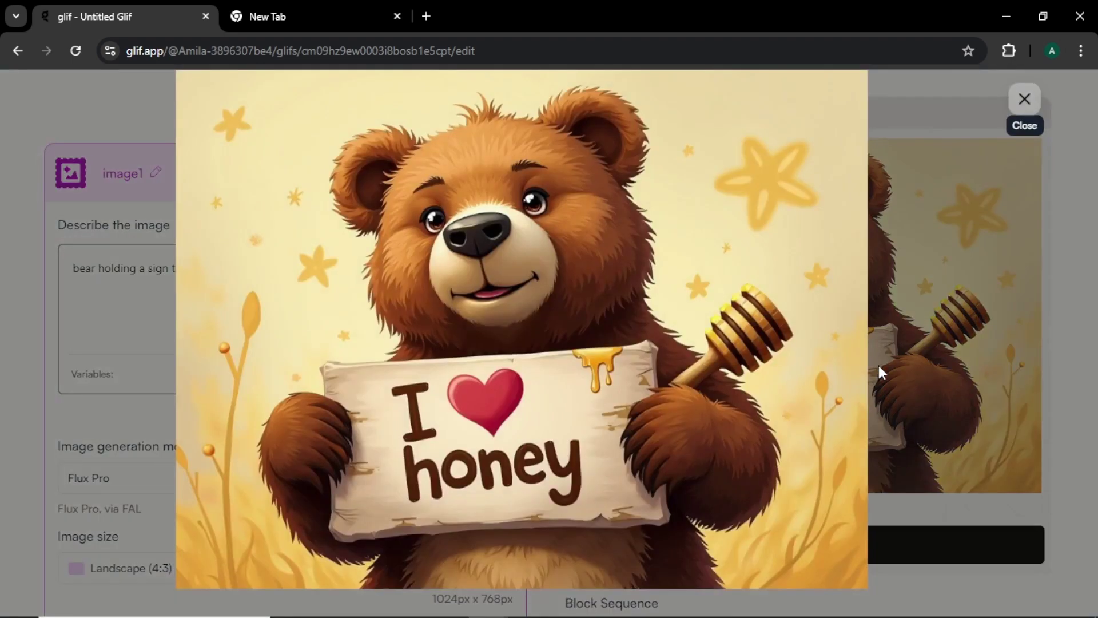